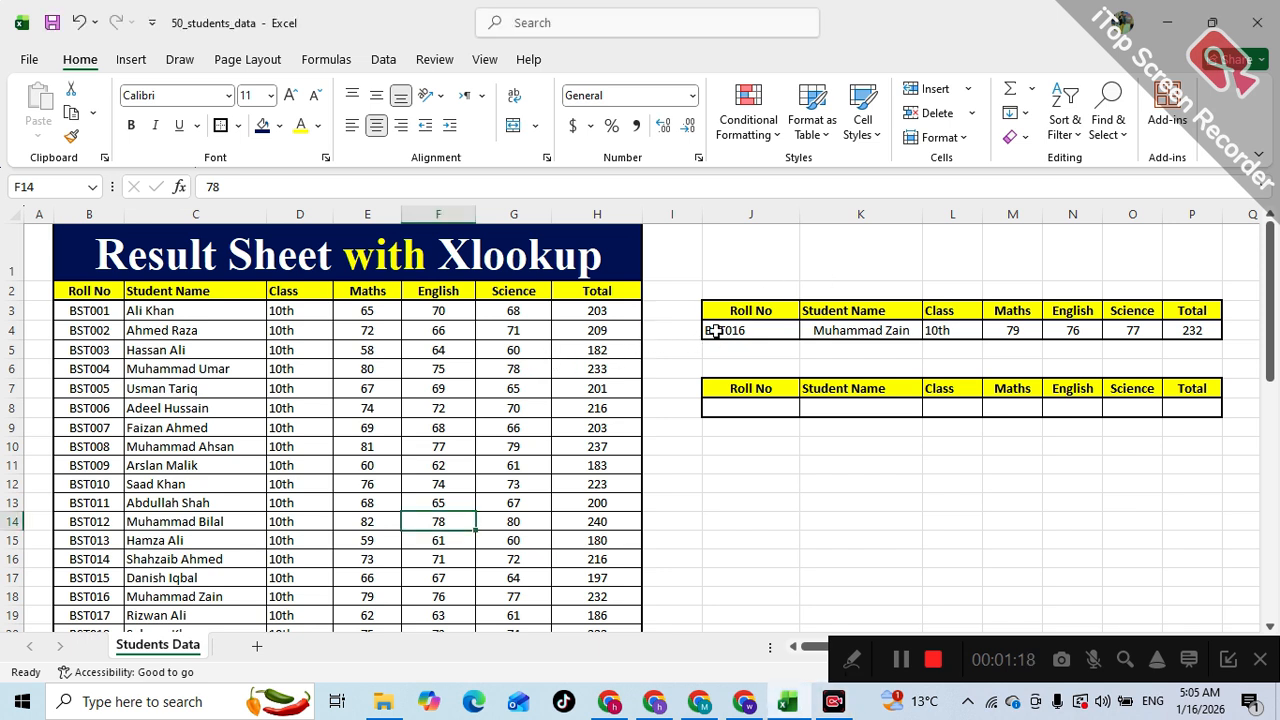
- Examine the student data table and the headings of the first lookup table
{"action": "left_click", "coordinate": [285, 314]}
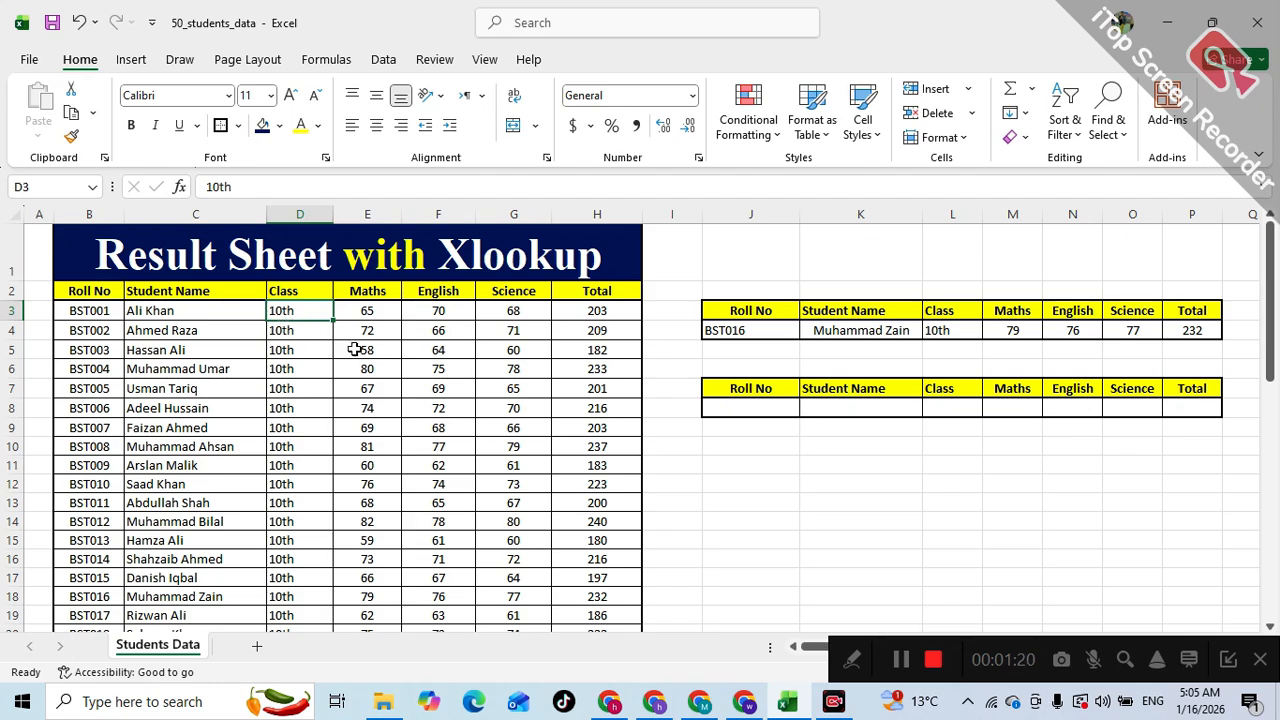
{"action": "scroll", "coordinate": [344, 366], "scroll_direction": "down", "scroll_amount": 14}
{"action": "scroll", "coordinate": [344, 366], "scroll_direction": "up", "scroll_amount": 14}
{"action": "left_click", "coordinate": [108, 294]}
{"action": "left_click", "coordinate": [170, 296]}
{"action": "left_click", "coordinate": [290, 293]}
{"action": "left_click_drag", "start_coordinate": [350, 291], "coordinate": [617, 309]}
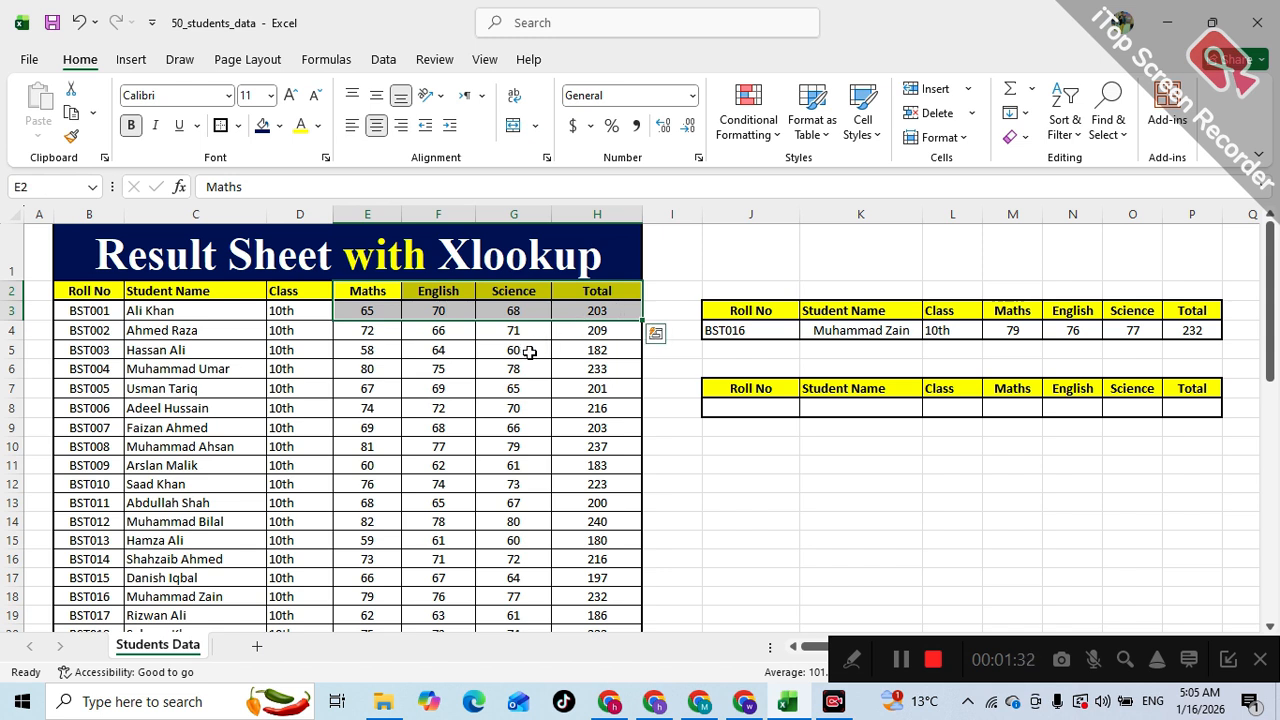
{"action": "left_click_drag", "start_coordinate": [740, 311], "coordinate": [1160, 311]}
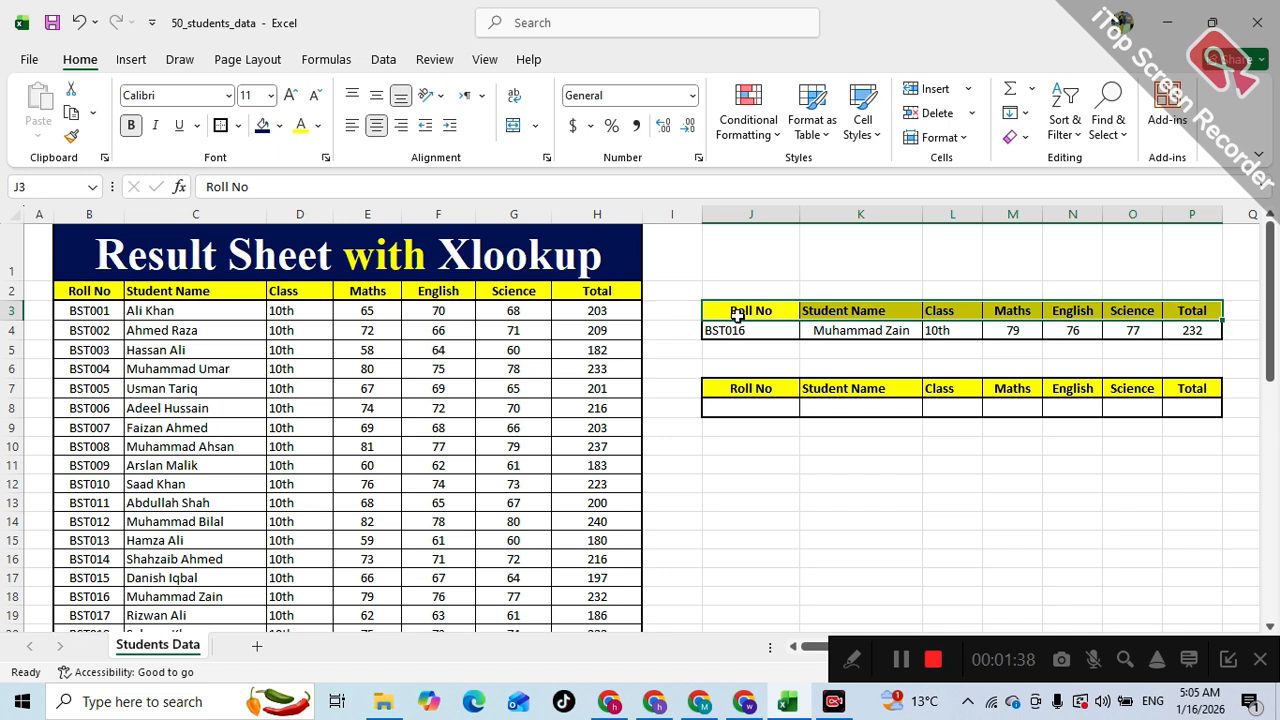
- Pick roll numbers BST018, BST022 and BST028 from the first lookup table's roll number dropdown
{"action": "left_click", "coordinate": [738, 329]}
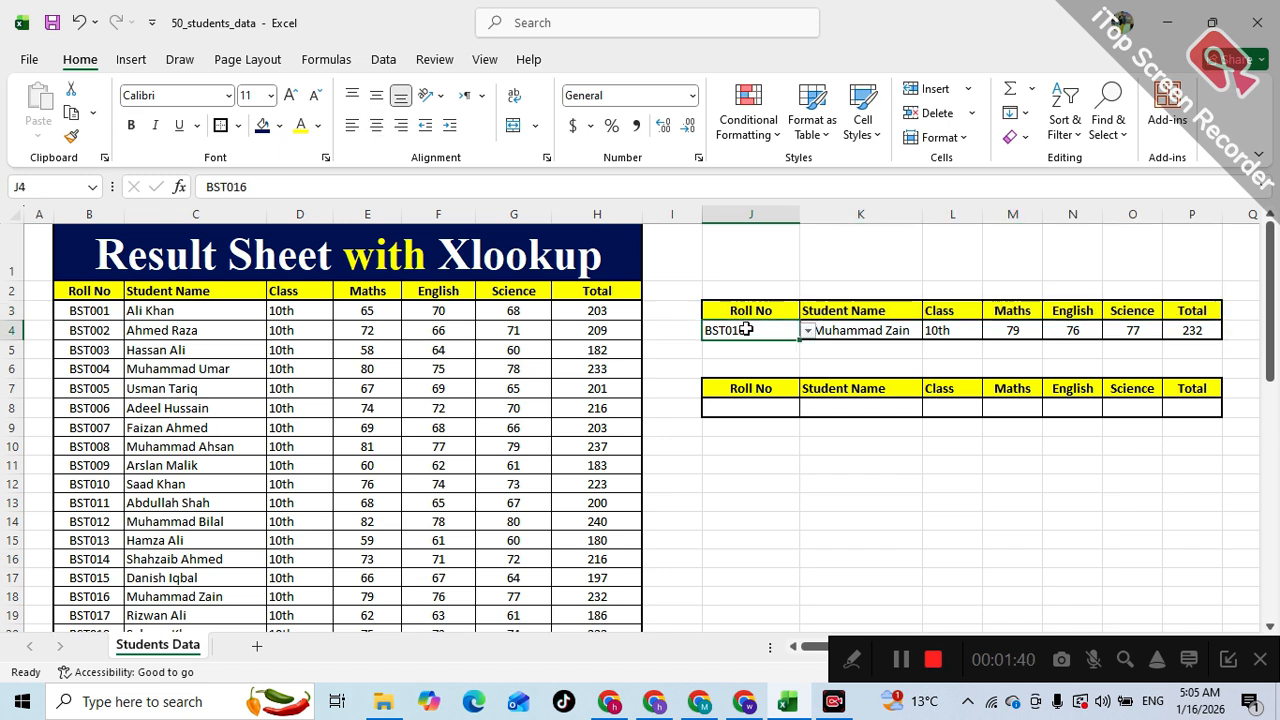
{"action": "left_click_drag", "start_coordinate": [845, 328], "coordinate": [1175, 333]}
{"action": "left_click", "coordinate": [778, 329]}
{"action": "left_click", "coordinate": [806, 331]}
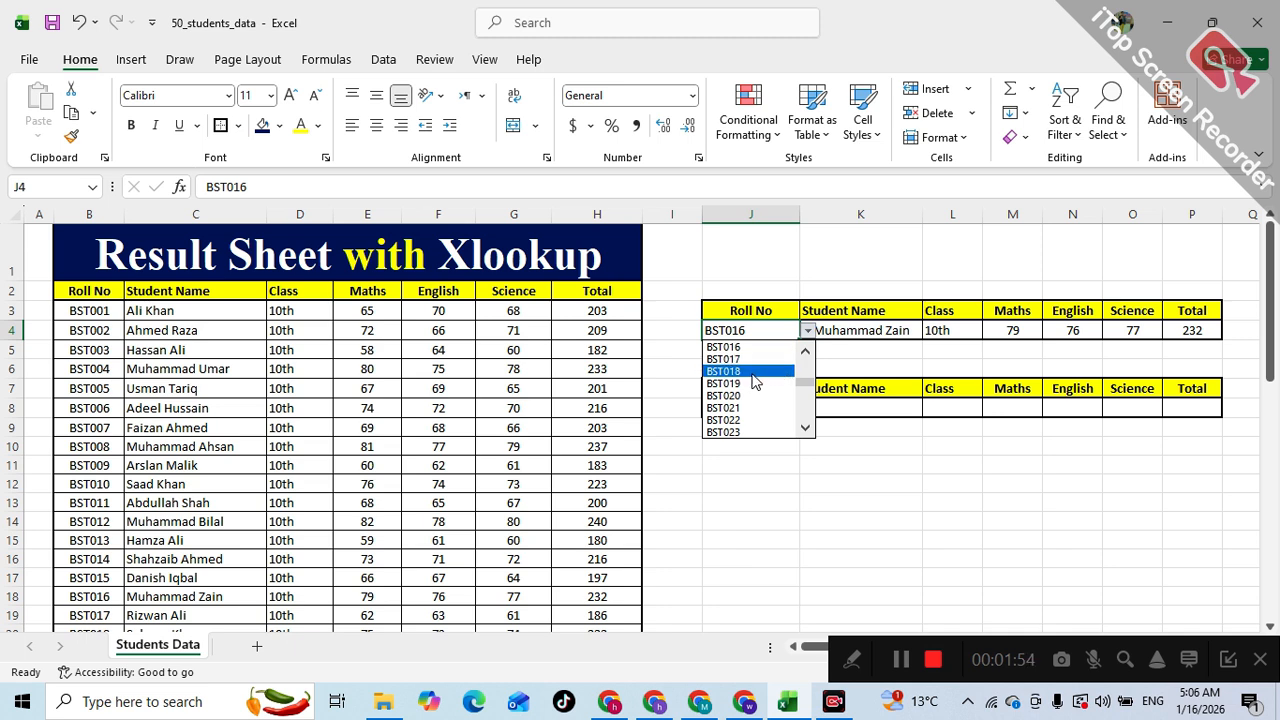
{"action": "left_click", "coordinate": [760, 371]}
{"action": "left_click", "coordinate": [807, 331]}
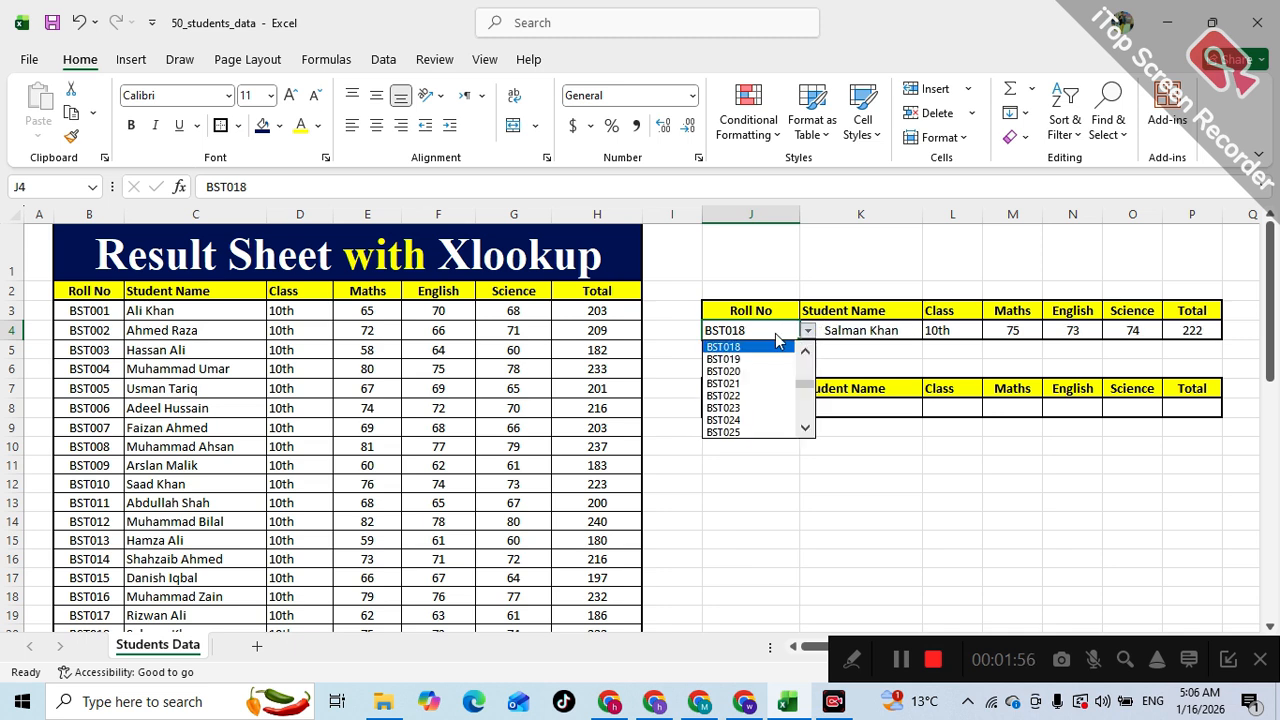
{"action": "left_click", "coordinate": [743, 397]}
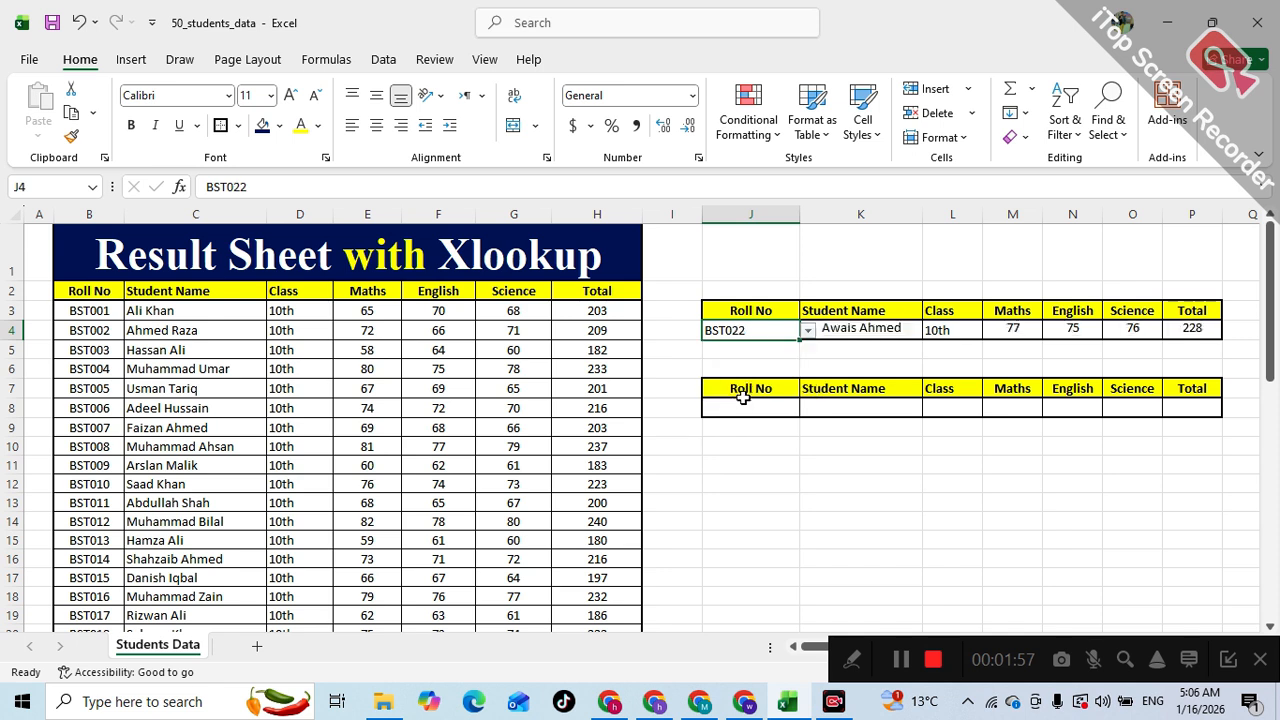
{"action": "left_click", "coordinate": [807, 331]}
{"action": "left_click", "coordinate": [724, 421]}
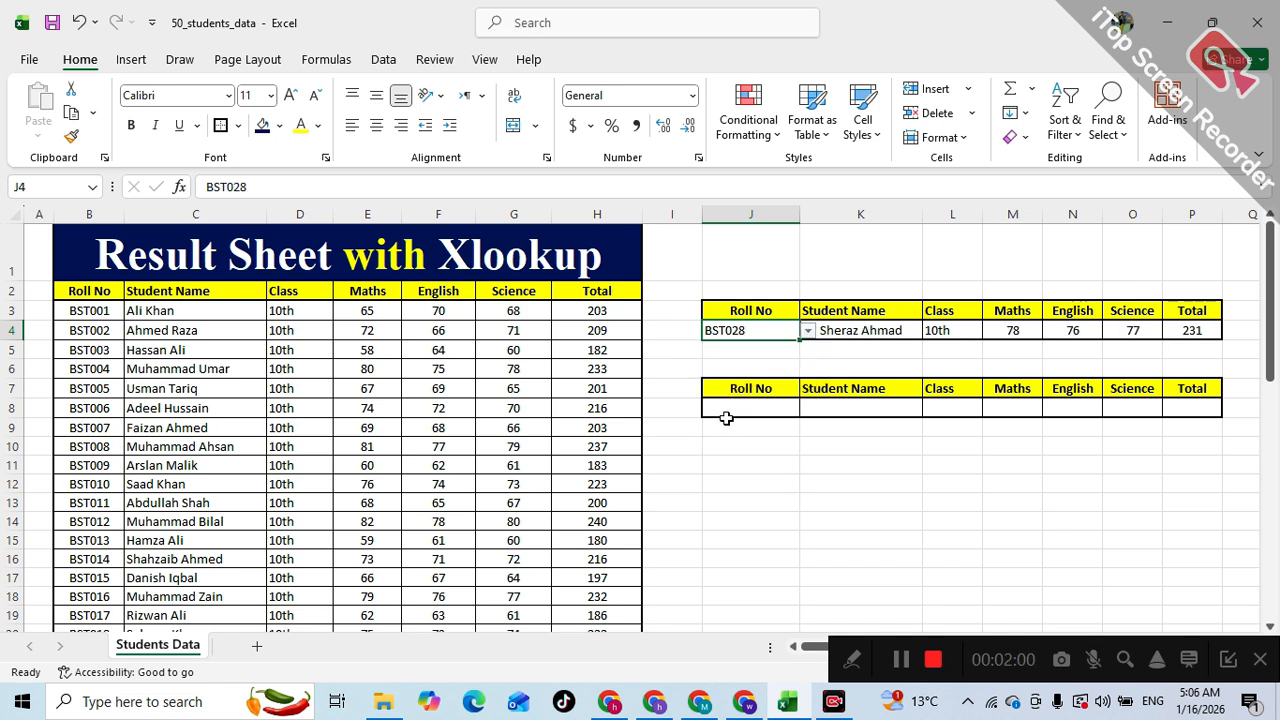
- Pick BST034, BST036, BST039 and finally BST044 from the same roll number dropdown
{"action": "left_click", "coordinate": [807, 331]}
{"action": "left_click", "coordinate": [728, 420]}
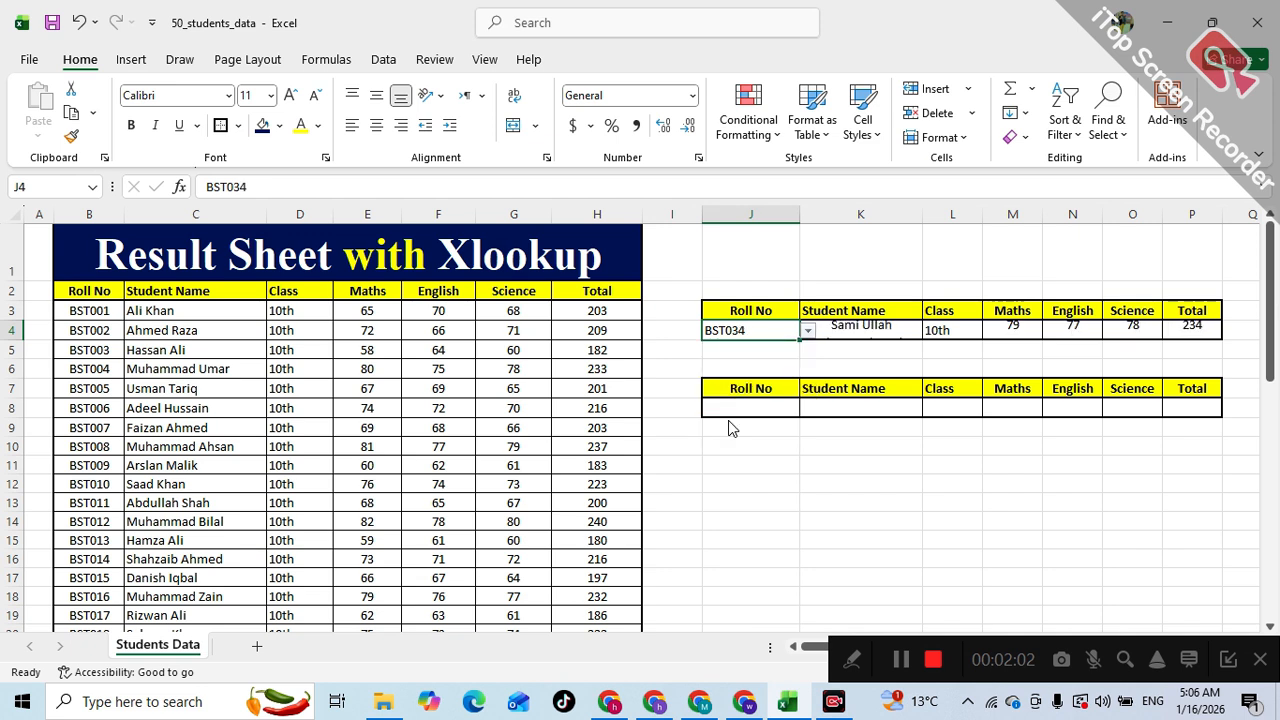
{"action": "left_click", "coordinate": [807, 331]}
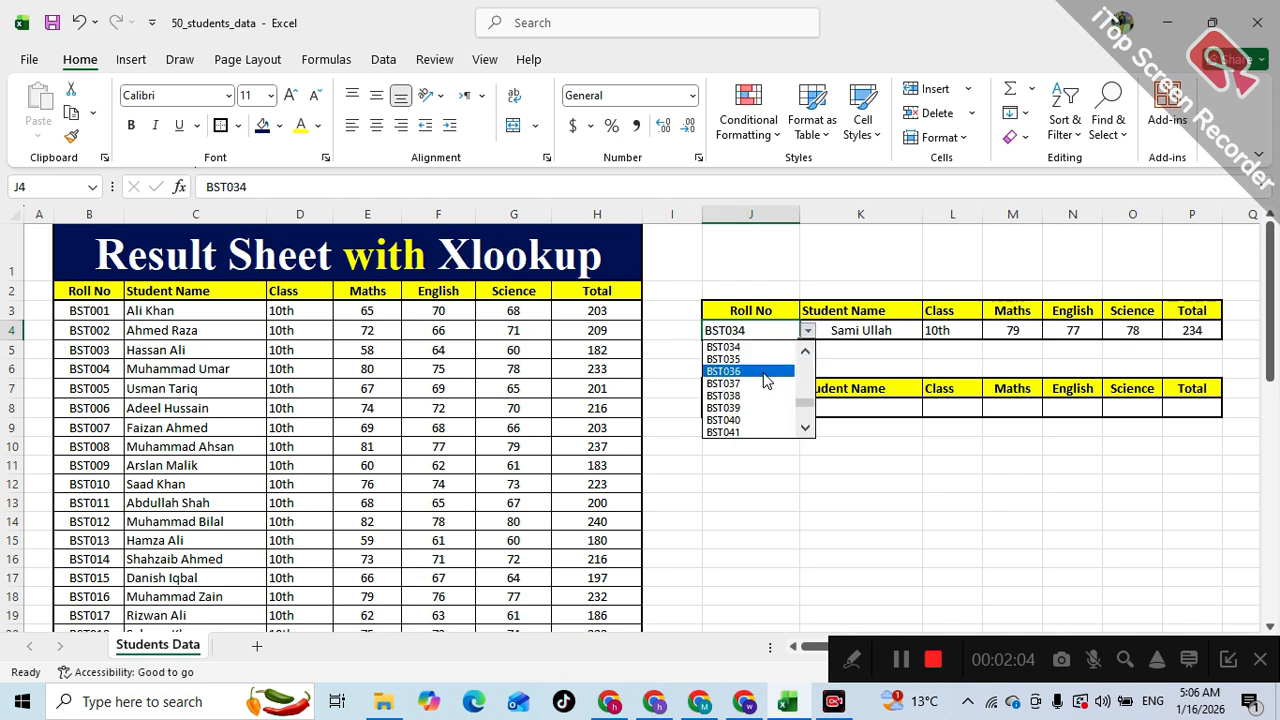
{"action": "left_click", "coordinate": [762, 368]}
{"action": "left_click", "coordinate": [807, 331]}
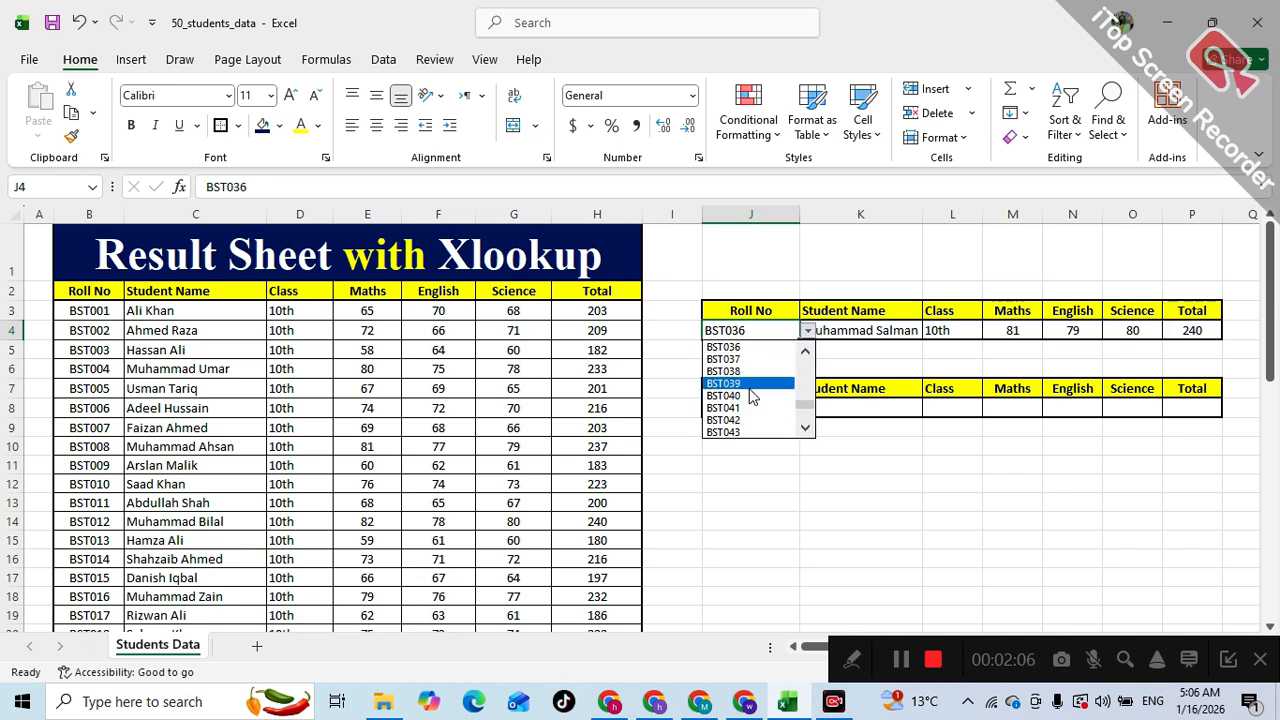
{"action": "left_click", "coordinate": [762, 383]}
{"action": "left_click", "coordinate": [807, 331]}
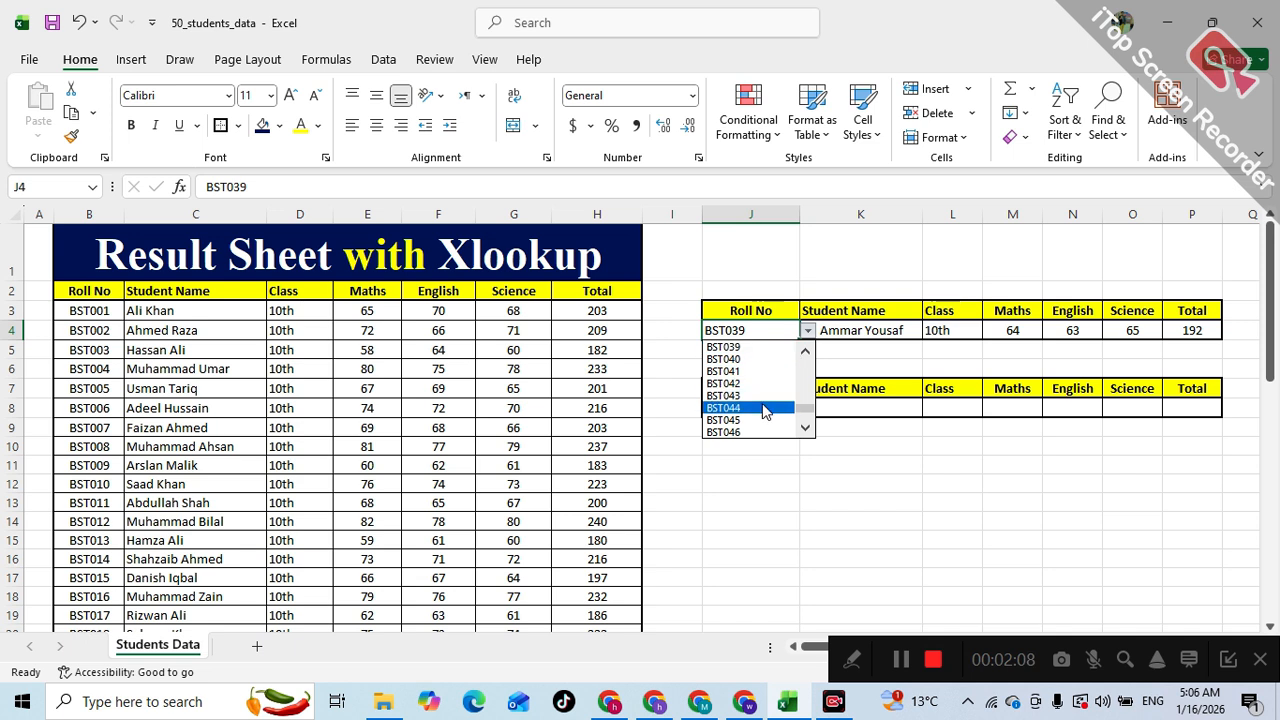
{"action": "left_click", "coordinate": [762, 408]}
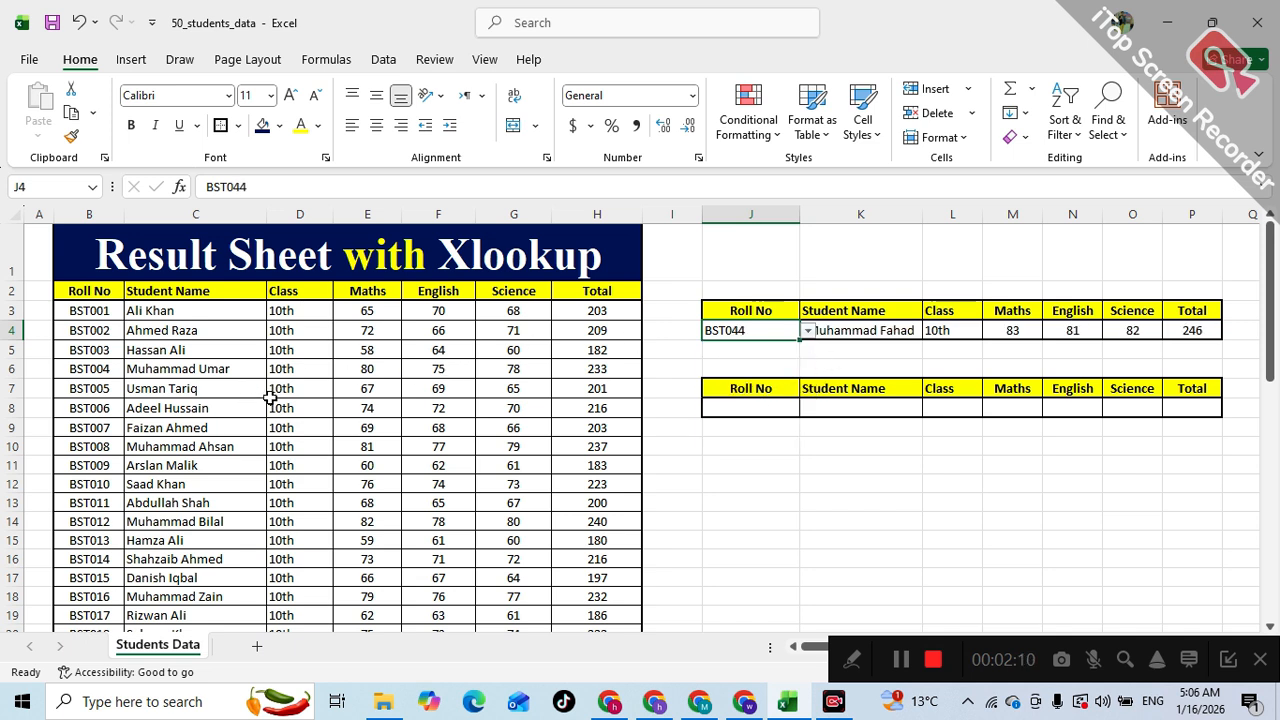
- Examine the XLOOKUP formula in the first lookup table and the empty cells of the second lookup table
{"action": "left_click_drag", "start_coordinate": [867, 340], "coordinate": [1195, 332]}
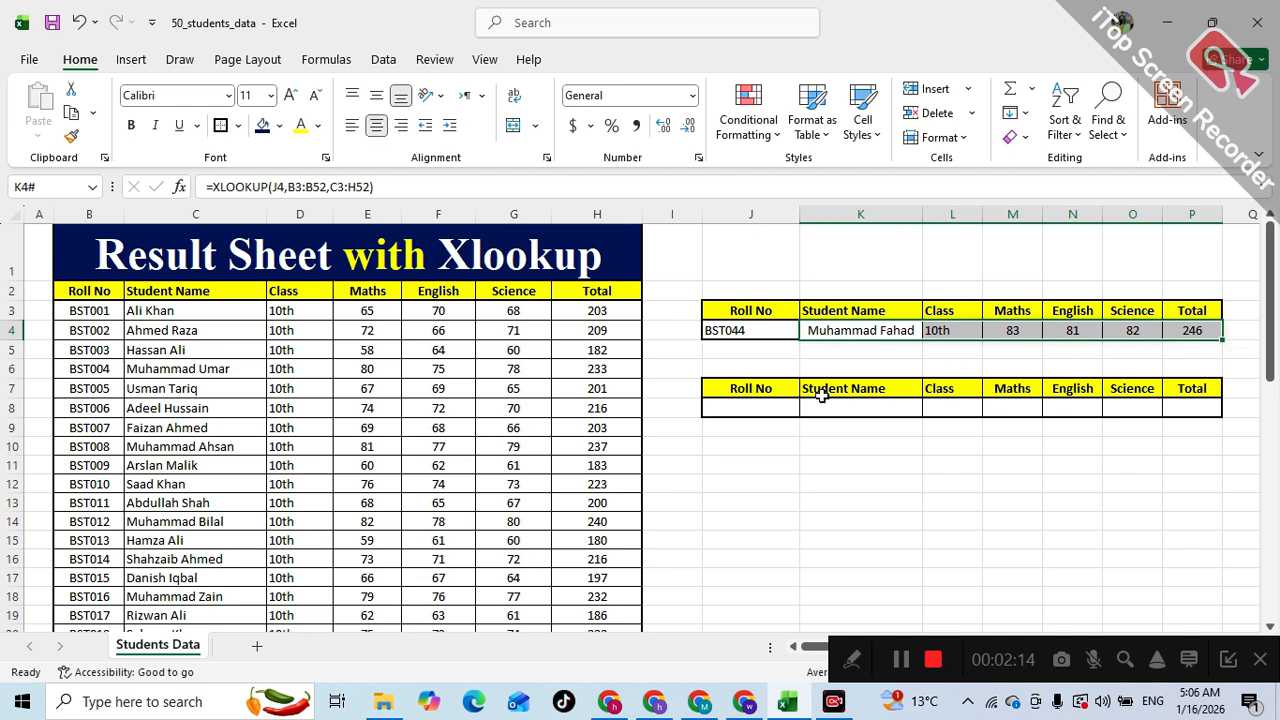
{"action": "left_click", "coordinate": [785, 338]}
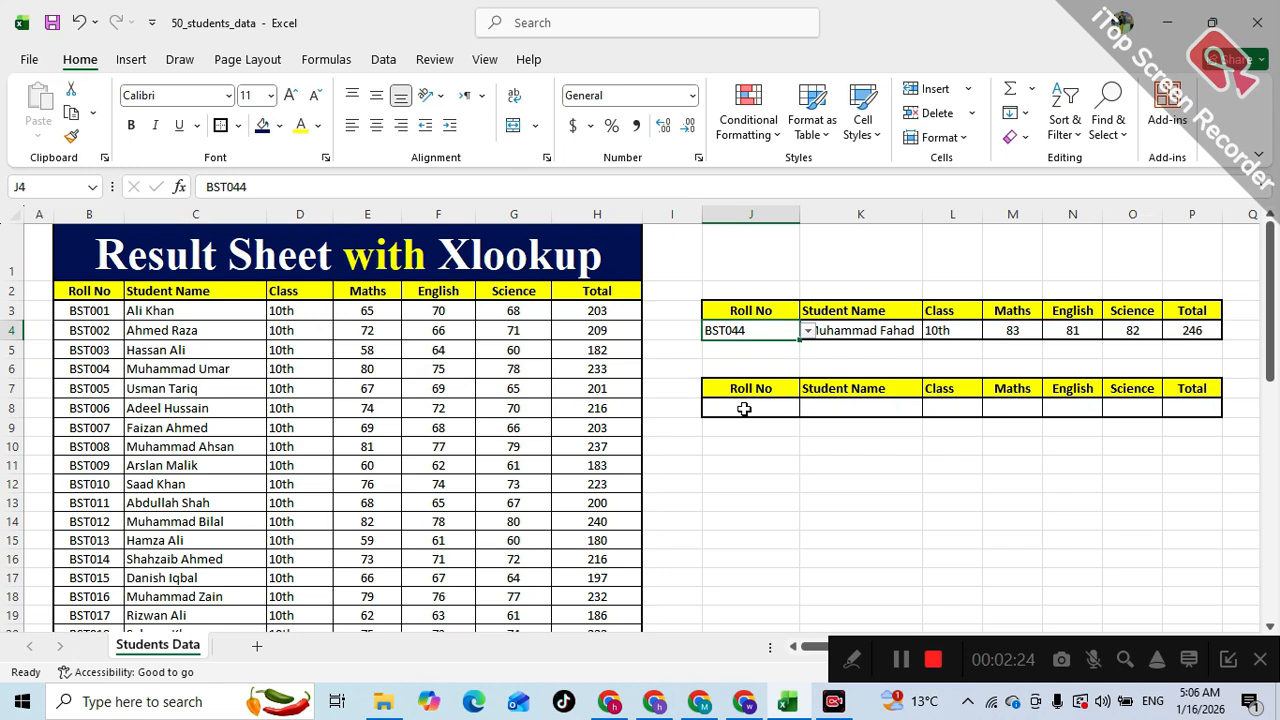
{"action": "left_click", "coordinate": [744, 409]}
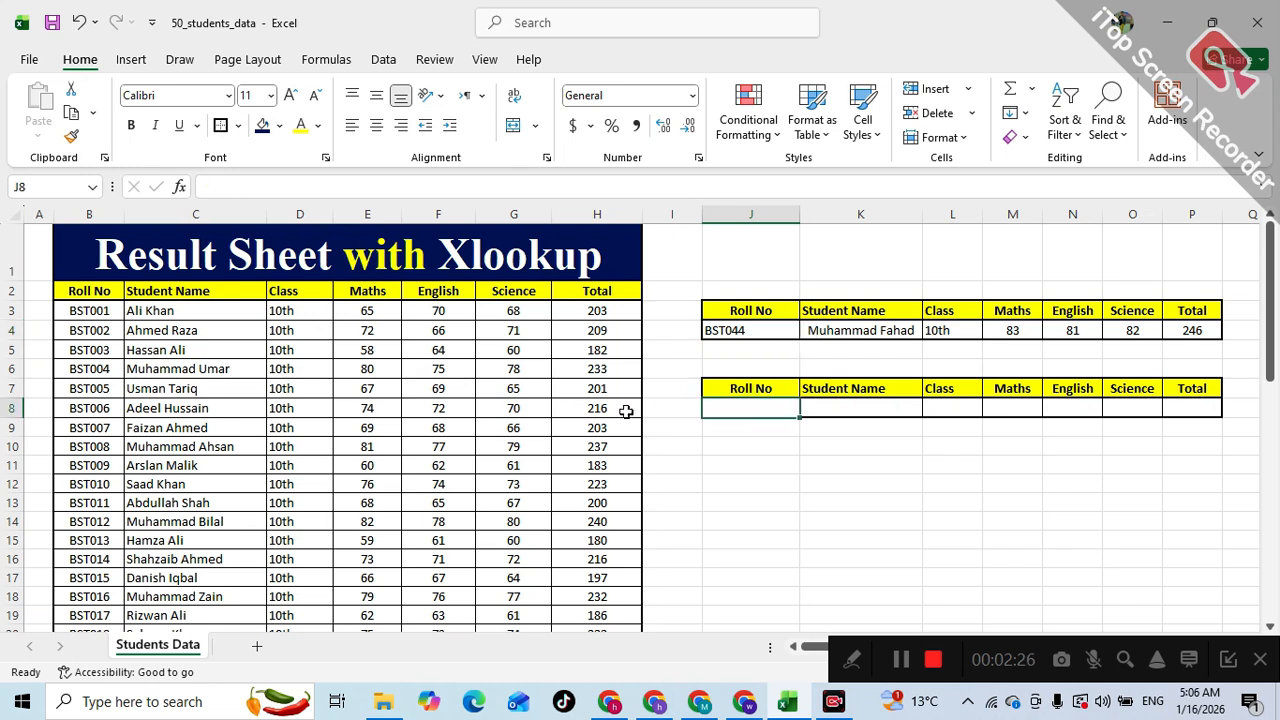
{"action": "left_click", "coordinate": [118, 388]}
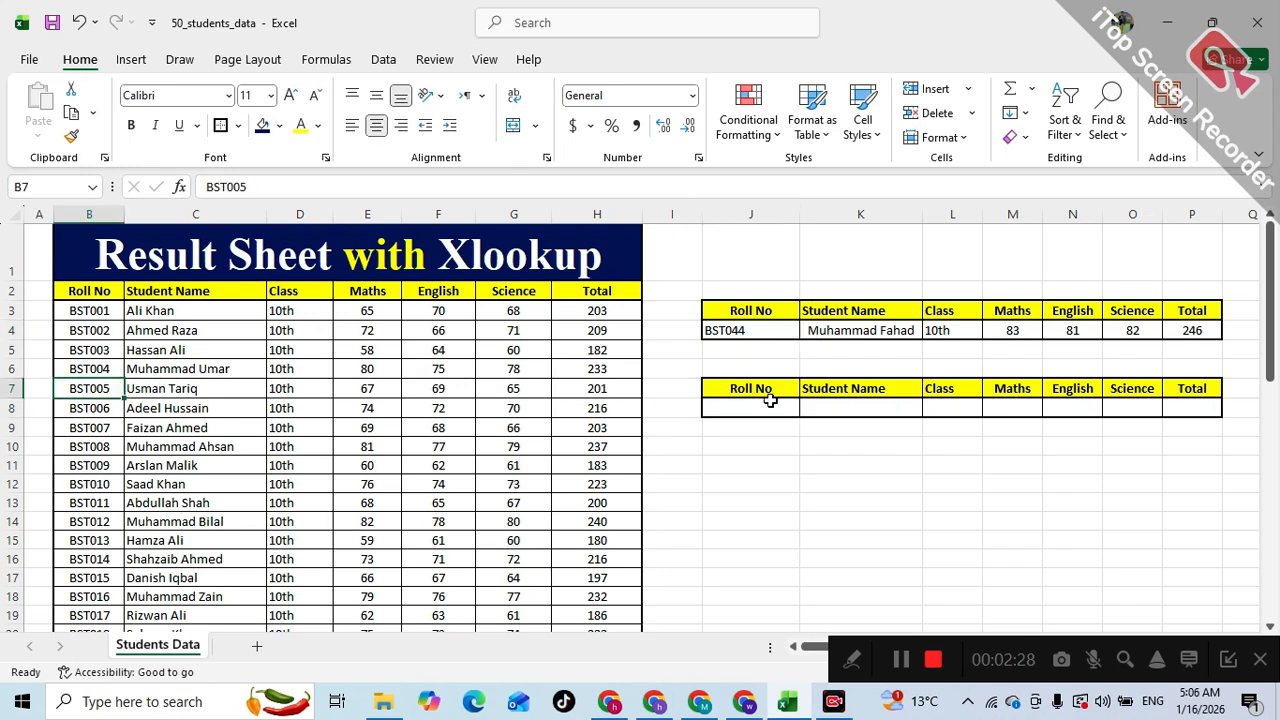
{"action": "left_click", "coordinate": [738, 406]}
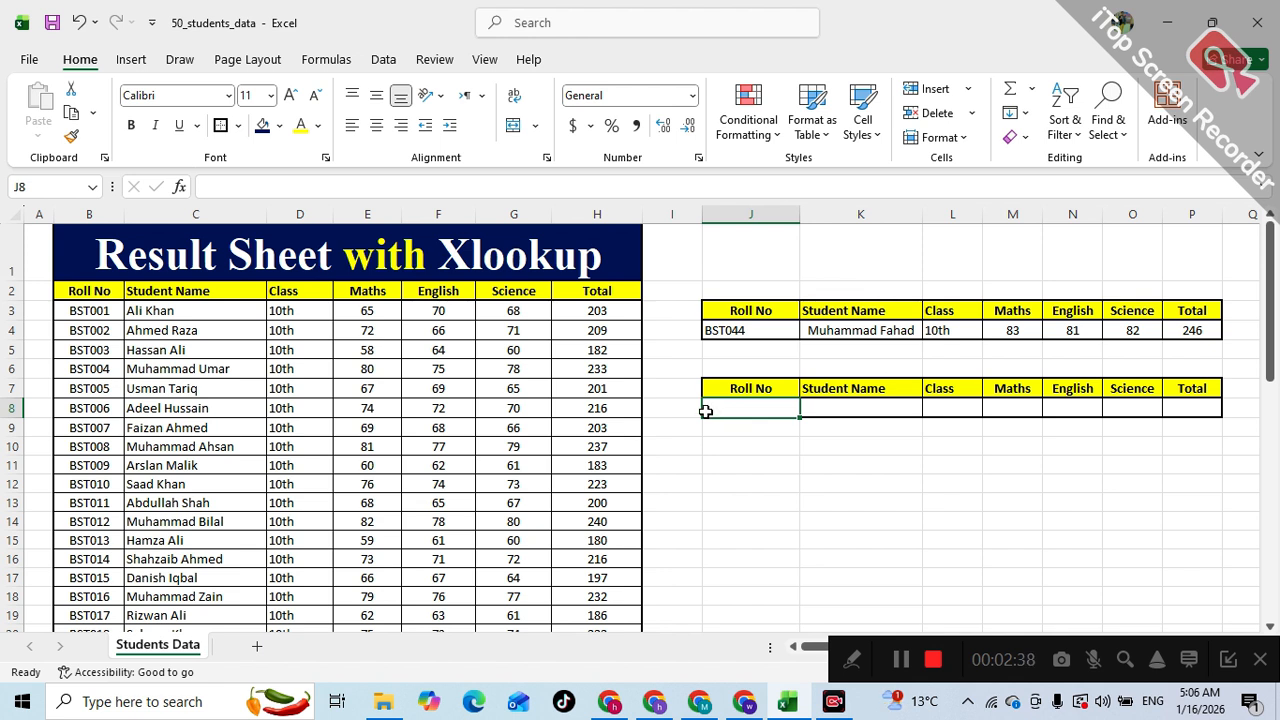
{"action": "left_click", "coordinate": [818, 424]}
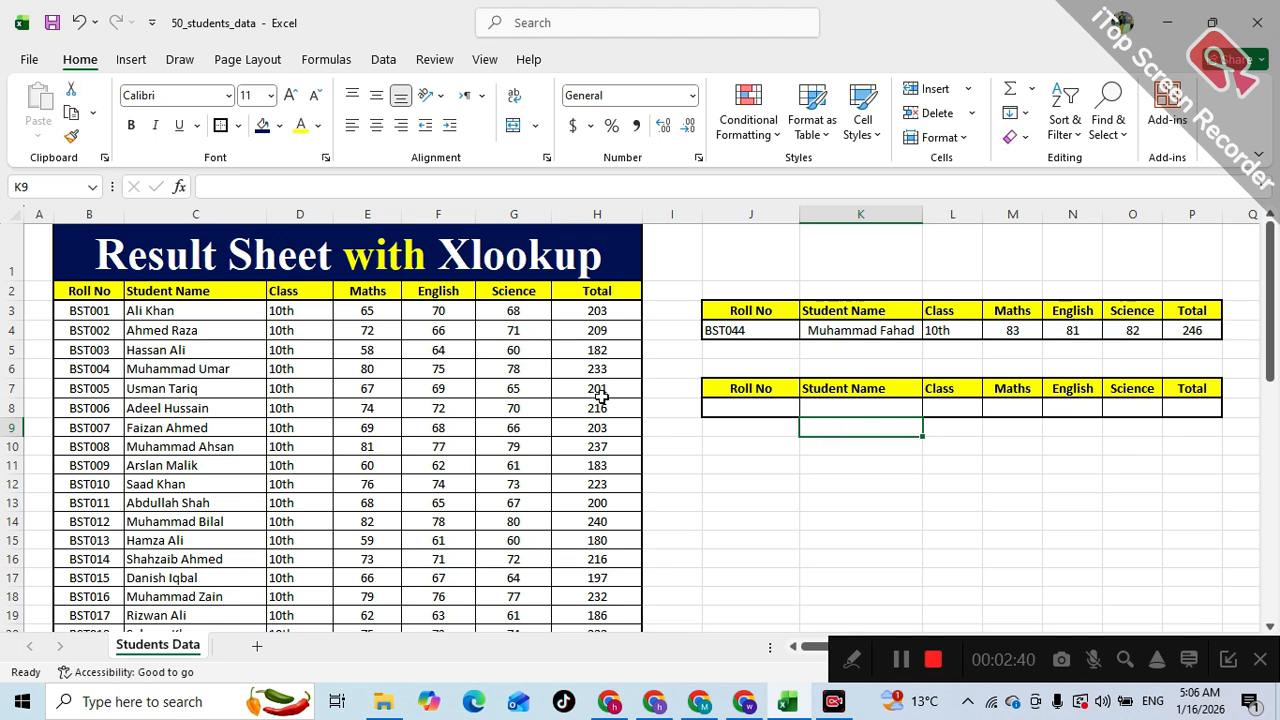
{"action": "left_click", "coordinate": [758, 388]}
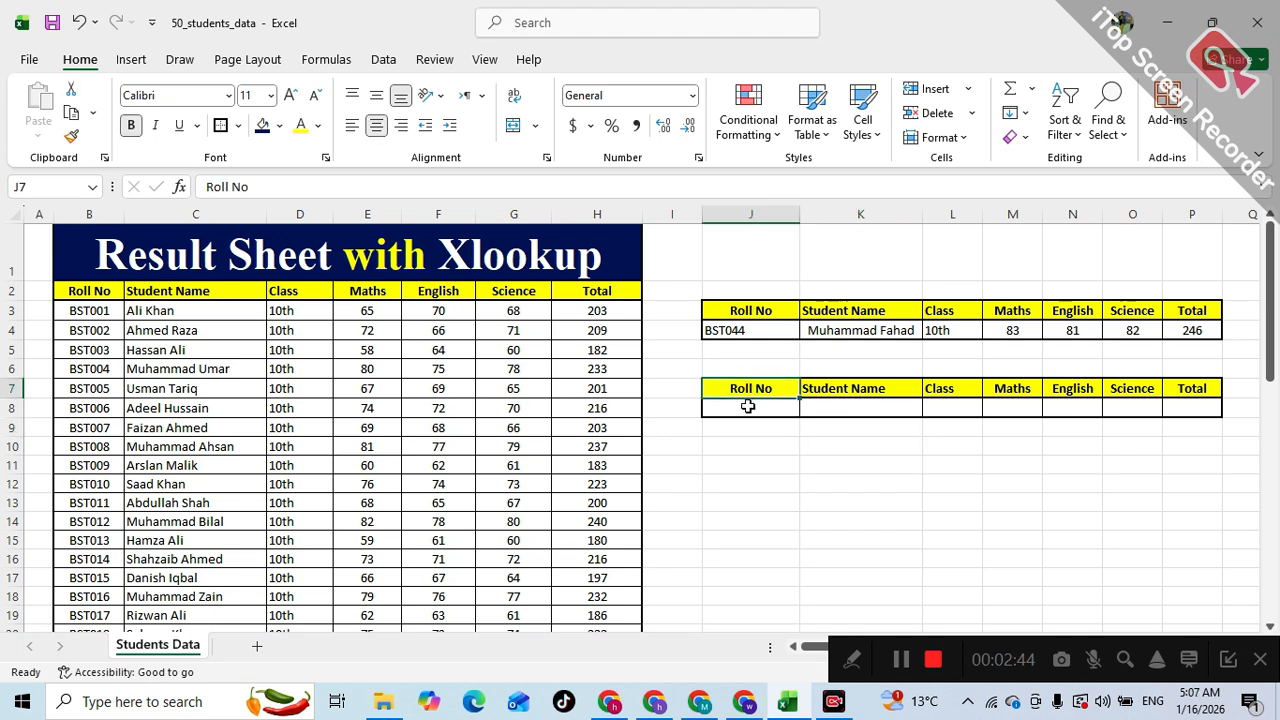
{"action": "left_click", "coordinate": [748, 406]}
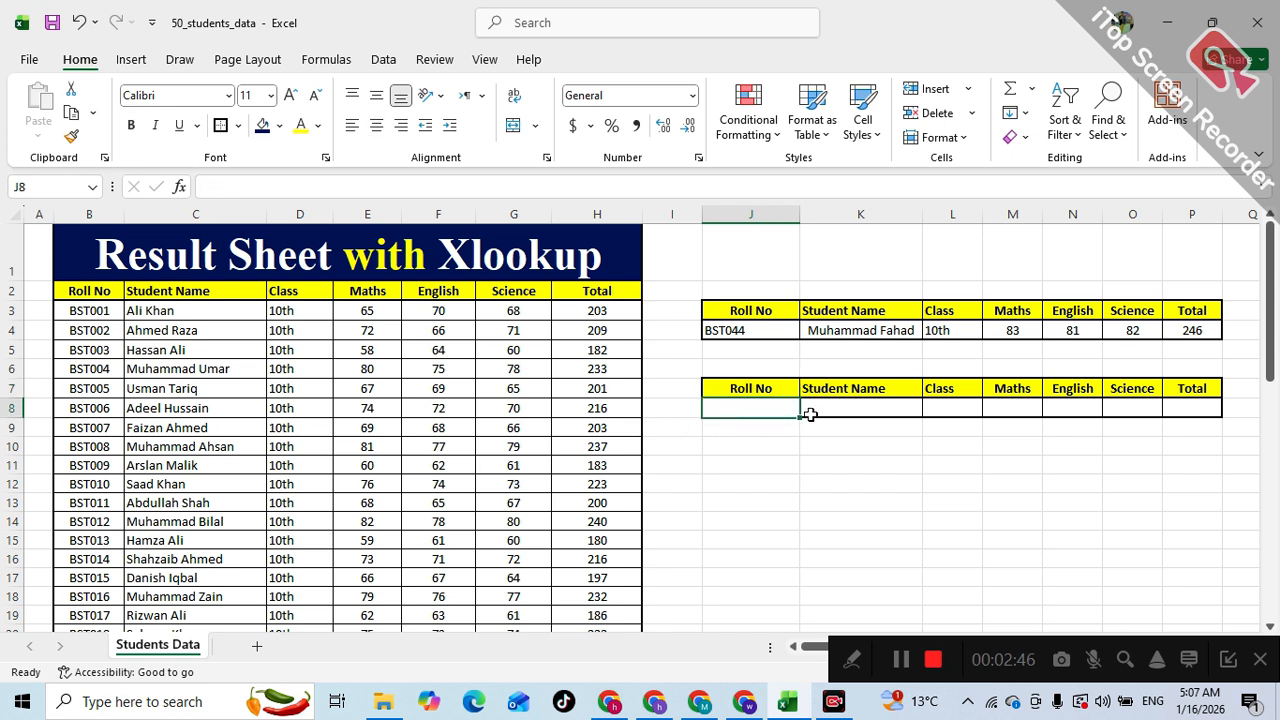
{"action": "left_click_drag", "start_coordinate": [833, 410], "coordinate": [1171, 414]}
{"action": "left_click_drag", "start_coordinate": [300, 446], "coordinate": [577, 449]}
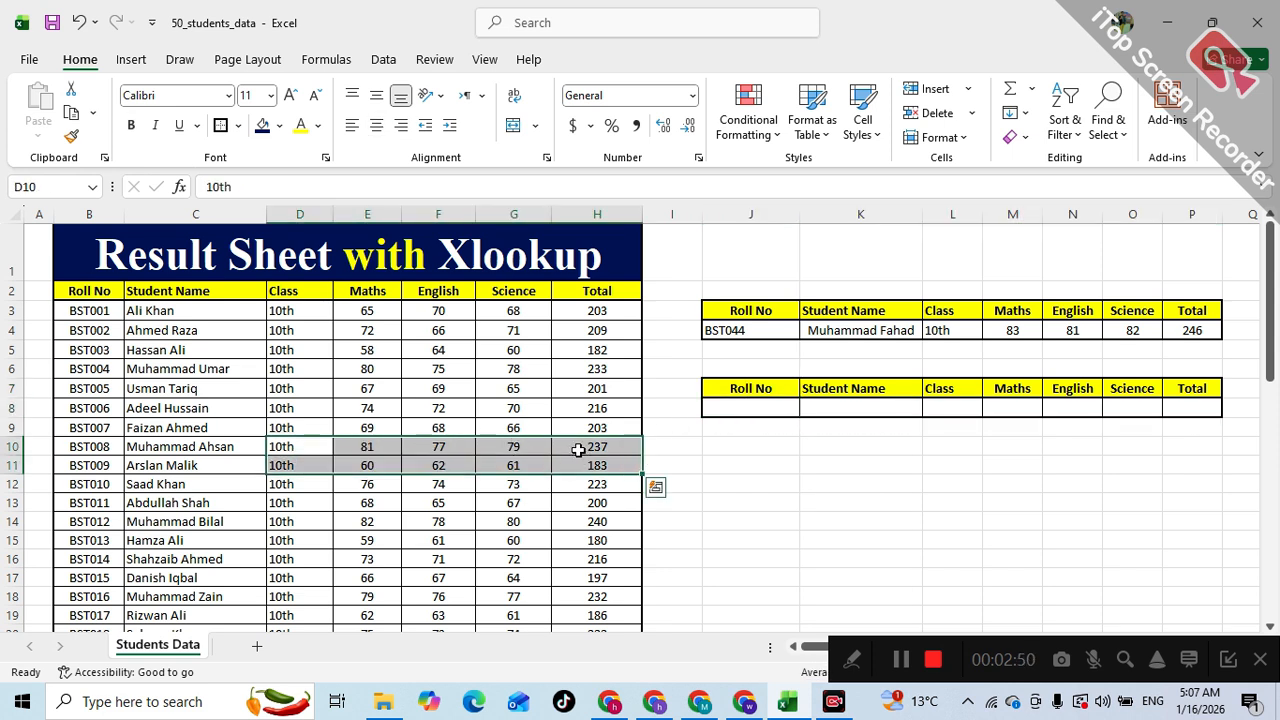
{"action": "left_click", "coordinate": [849, 415]}
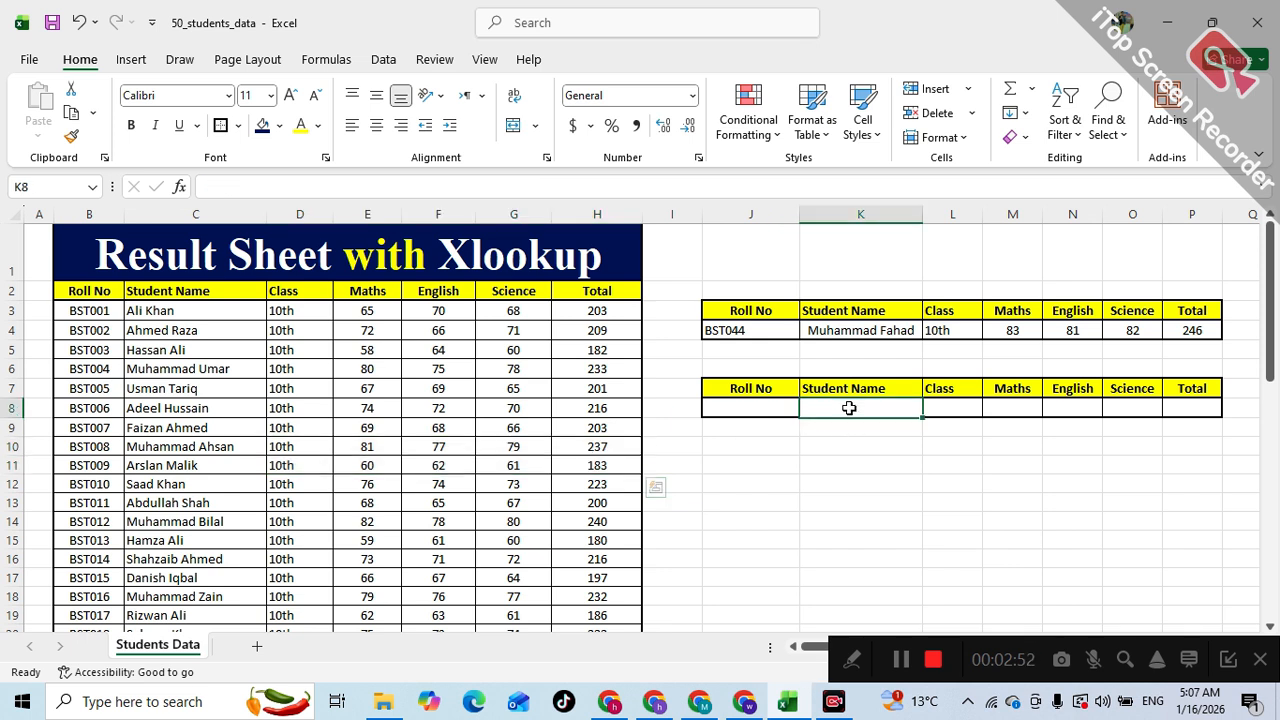
- Start an XLOOKUP formula in the second table's Student Name cell K8, using J8 as the lookup value
{"action": "left_click", "coordinate": [291, 188]}
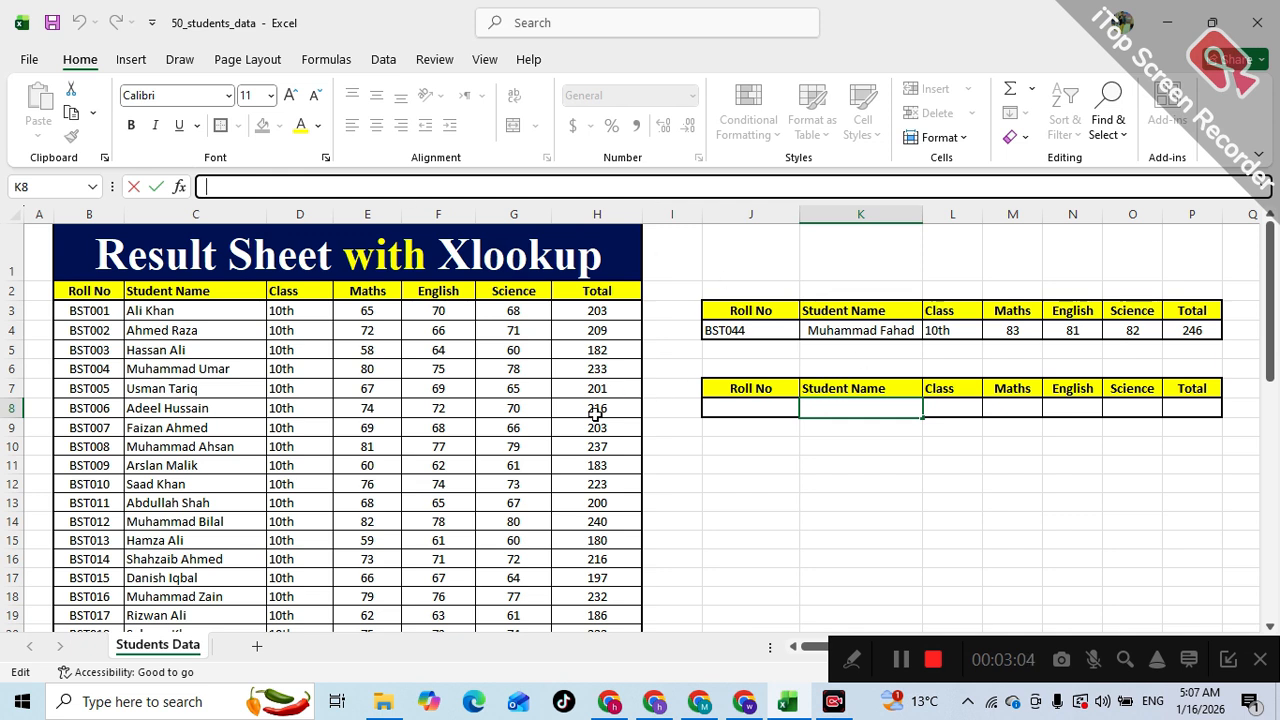
{"action": "type", "text": "=xlo"}
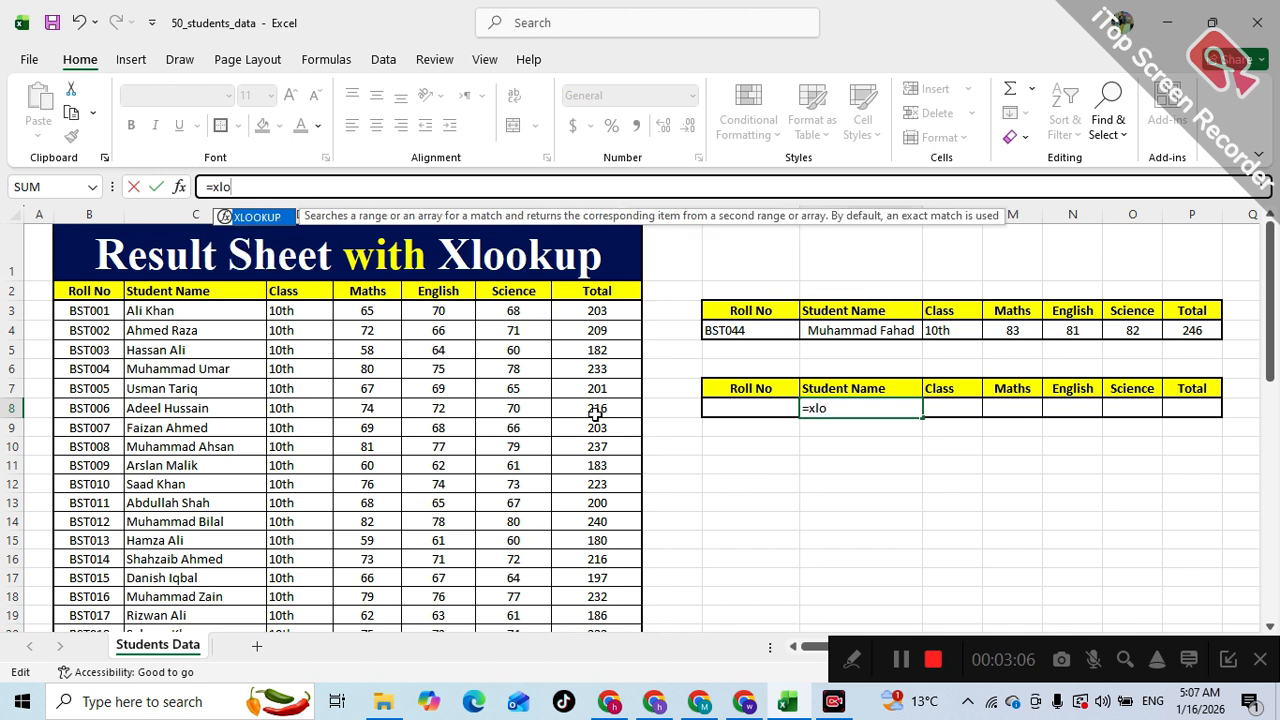
{"action": "key", "text": "Tab"}
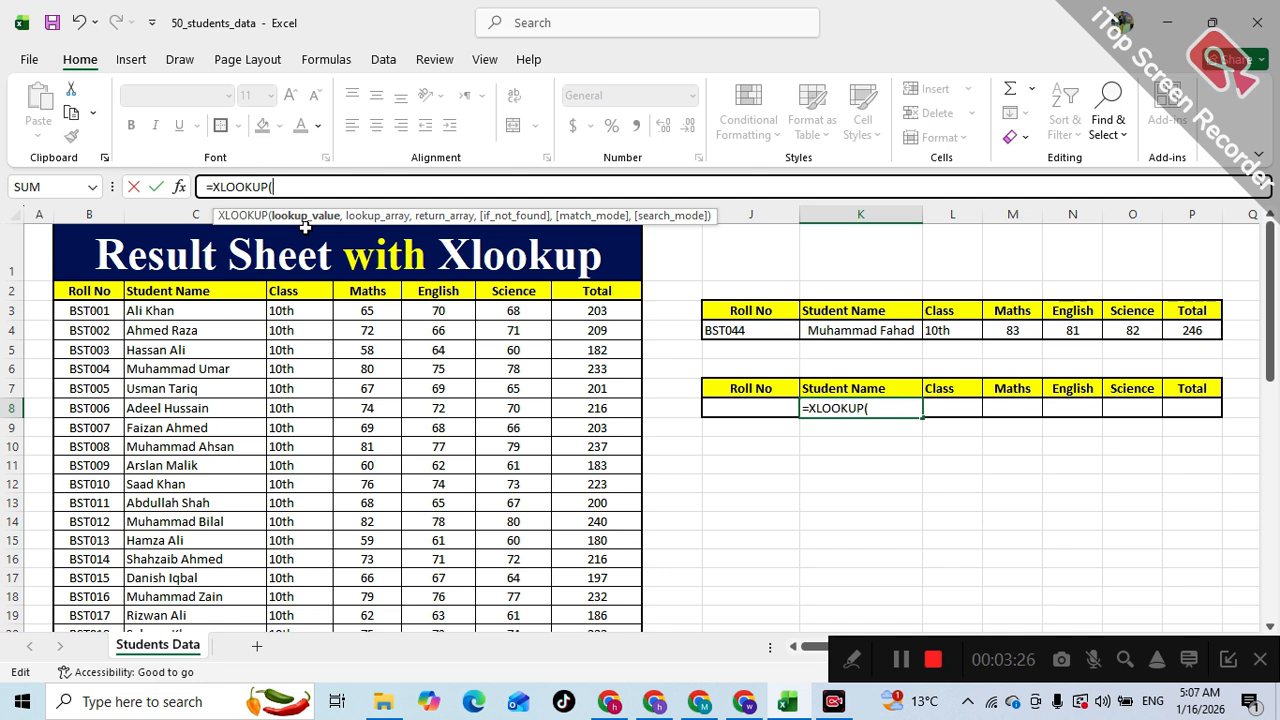
{"action": "left_click", "coordinate": [730, 408]}
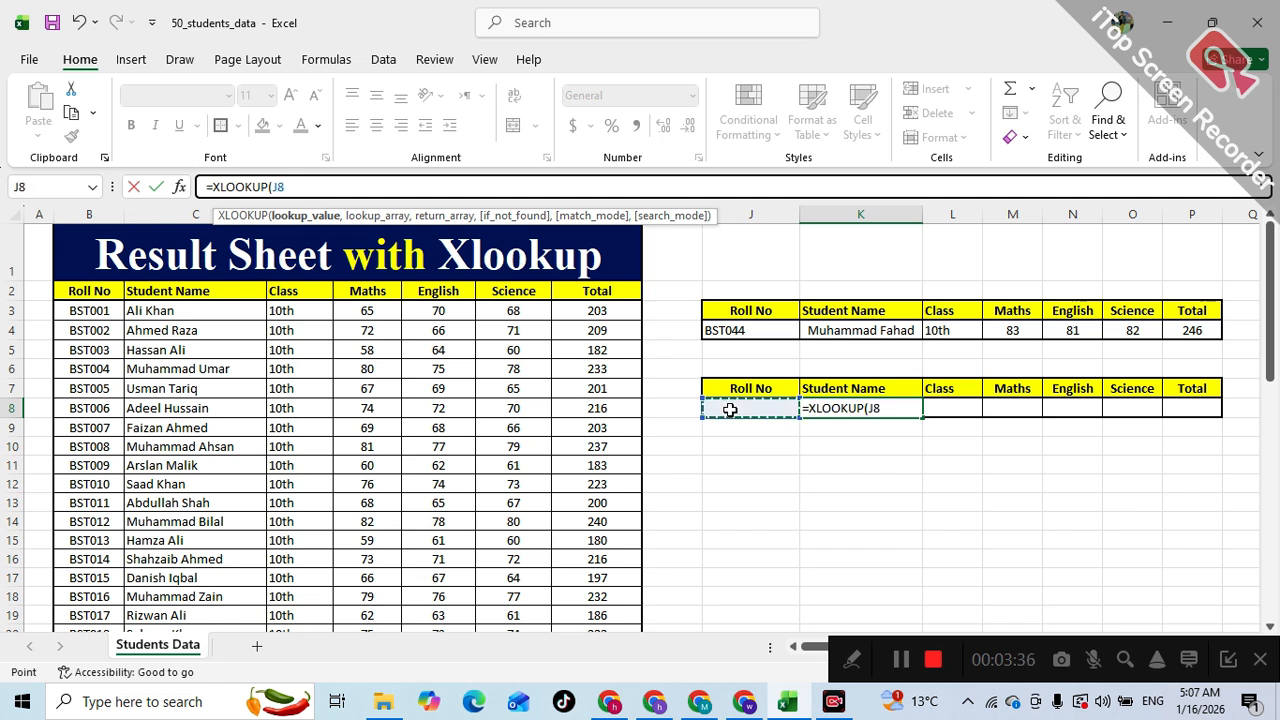
{"action": "type", "text": ","}
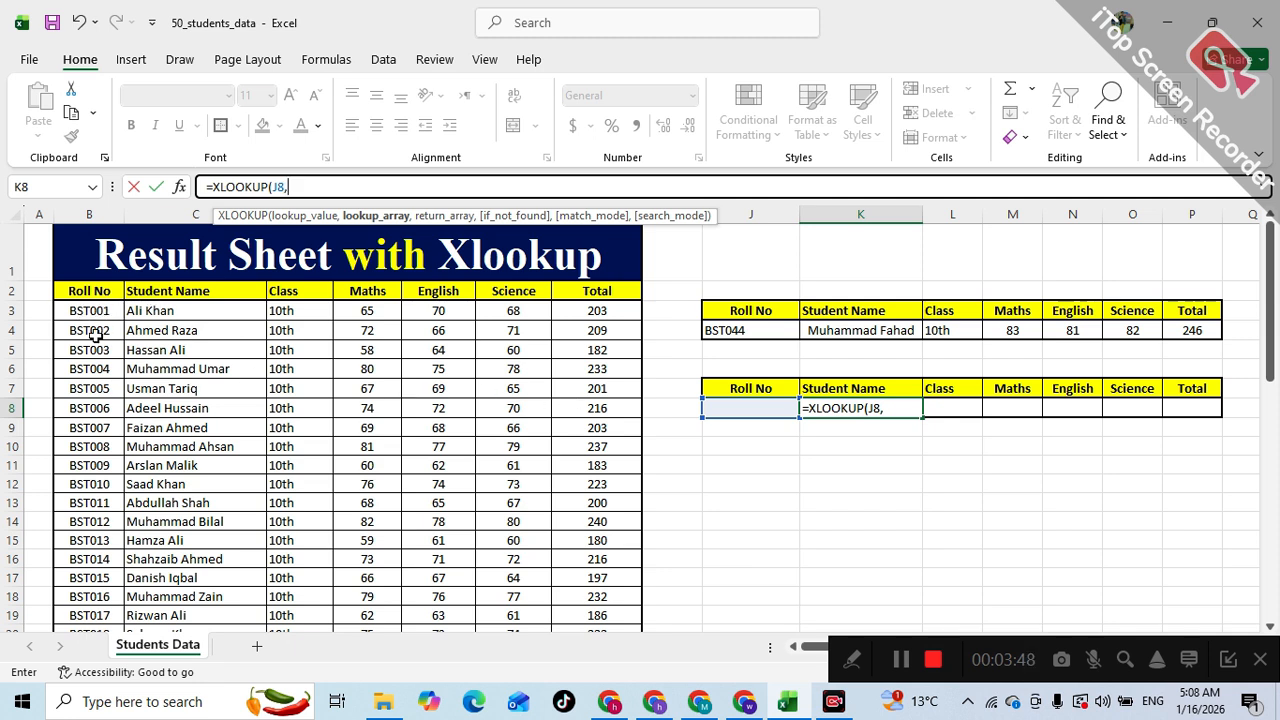
- Add B3:B52 as the lookup array and C3:H52 as the return array, and confirm the formula
{"action": "left_click_drag", "start_coordinate": [80, 311], "coordinate": [83, 600]}
{"action": "scroll", "coordinate": [486, 370], "scroll_direction": "up", "scroll_amount": 4}
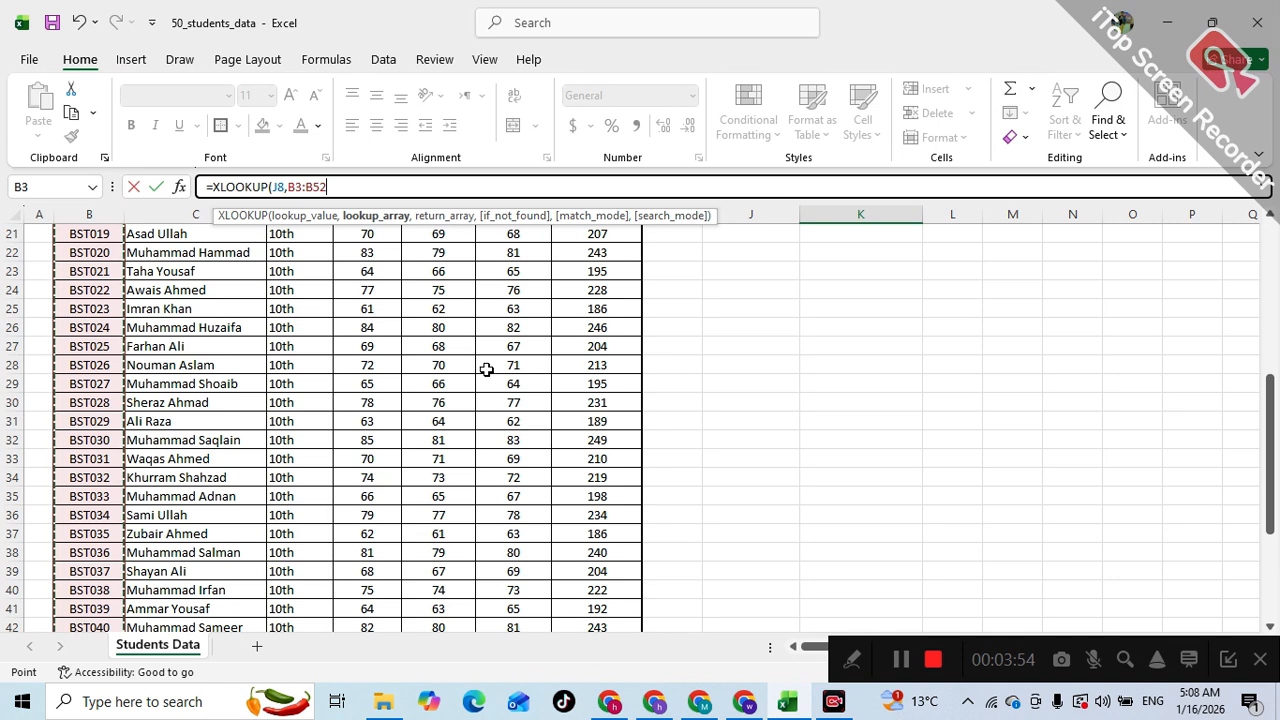
{"action": "type", "text": ","}
{"action": "scroll", "coordinate": [486, 370], "scroll_direction": "up", "scroll_amount": 7}
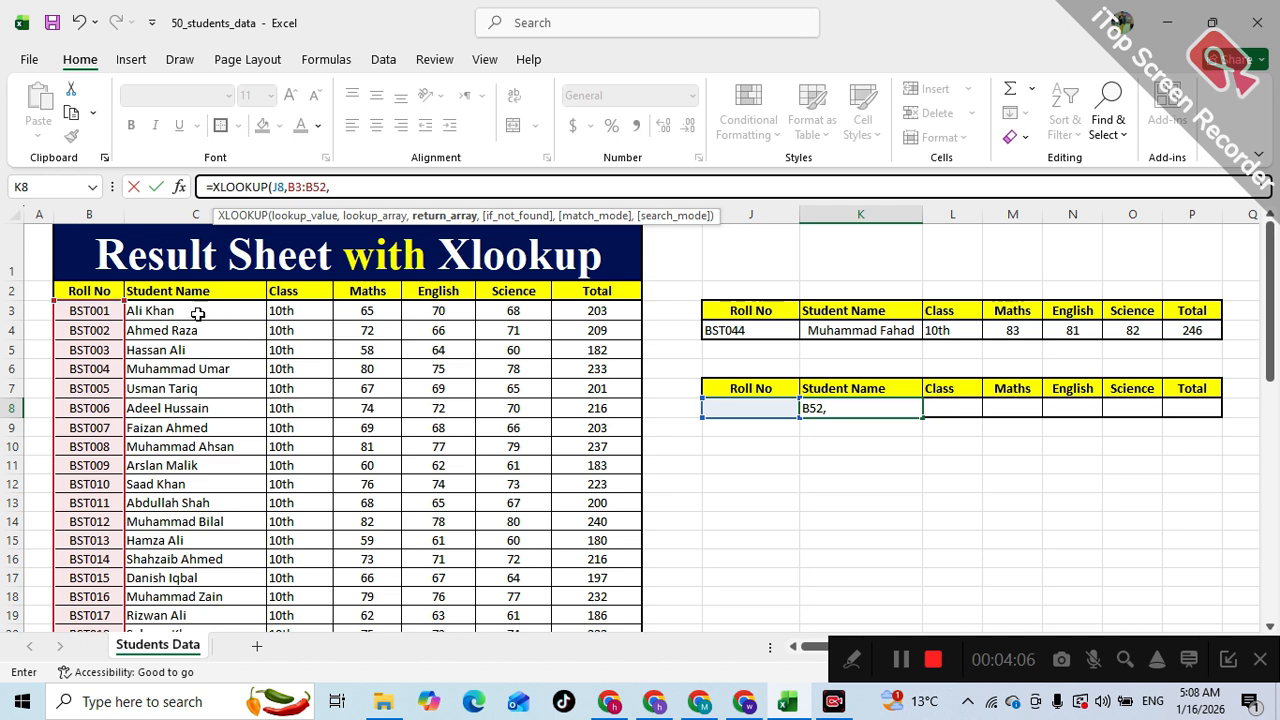
{"action": "left_click_drag", "start_coordinate": [177, 311], "coordinate": [605, 565]}
{"action": "scroll", "coordinate": [690, 386], "scroll_direction": "up", "scroll_amount": 11}
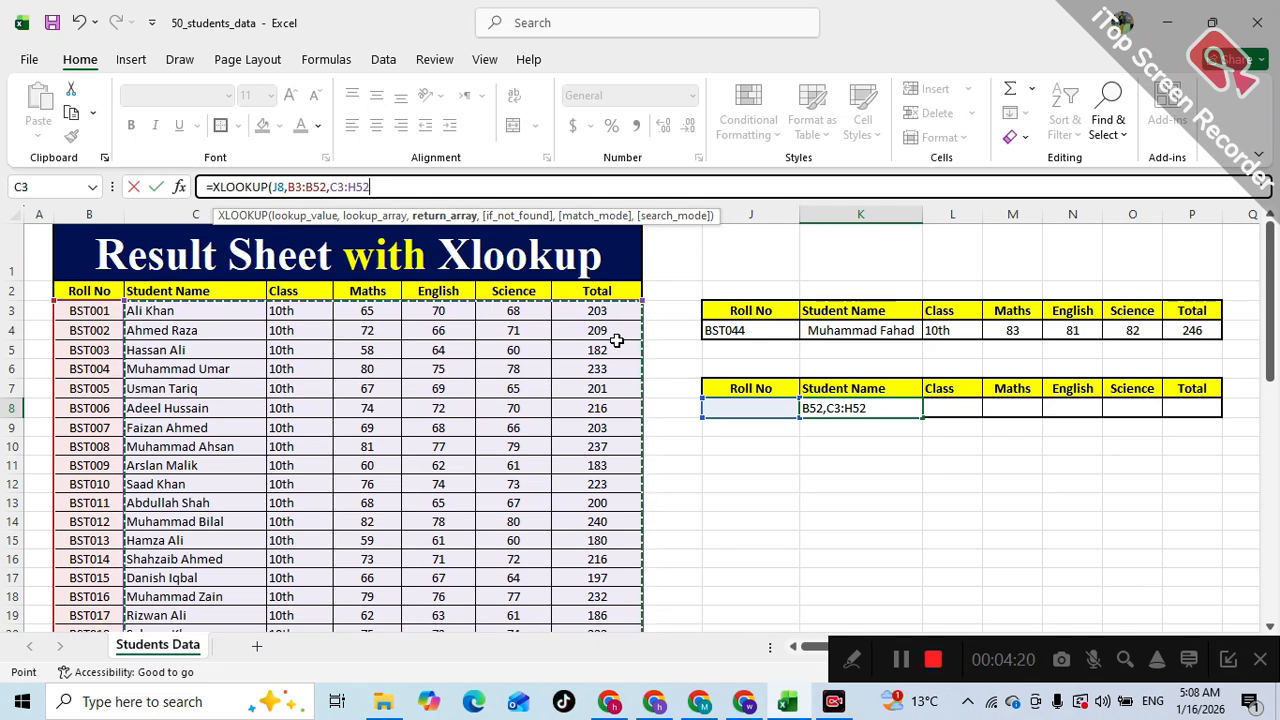
{"action": "key", "text": "Return"}
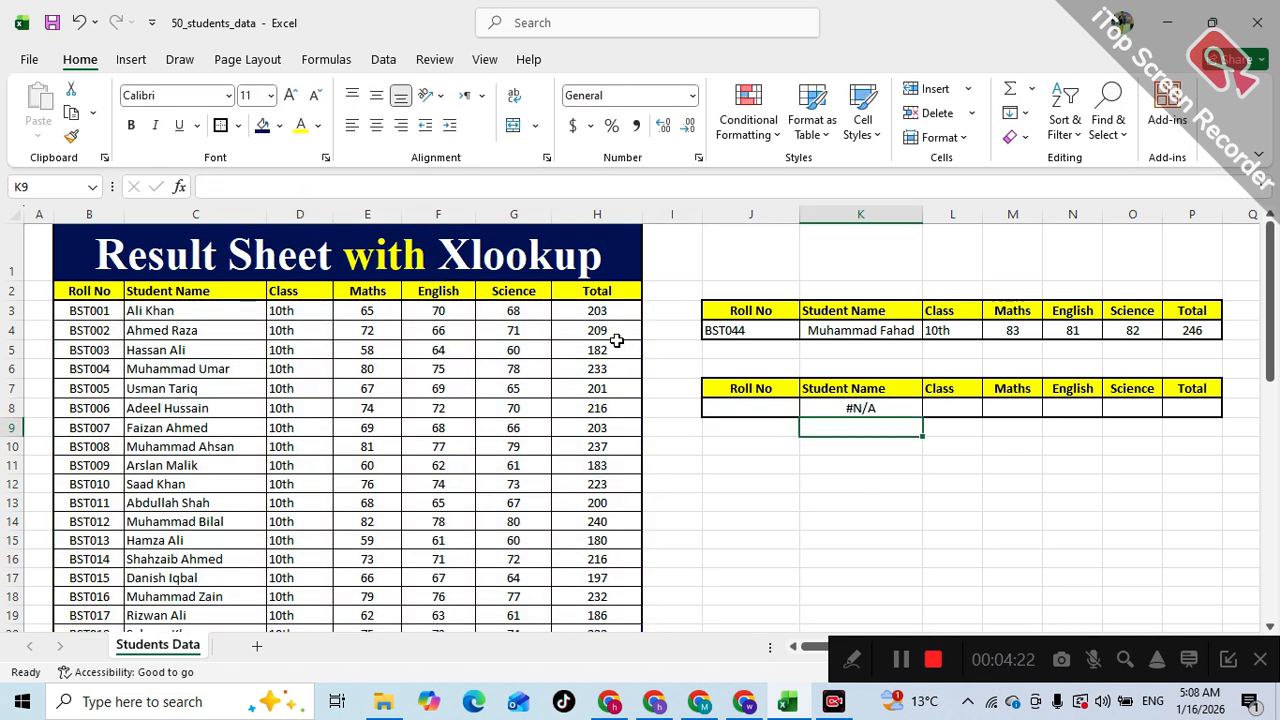
- Paste roll number BST002 into the second table's cell J8 and center-align the result cells K8:P8
{"action": "left_click", "coordinate": [101, 335]}
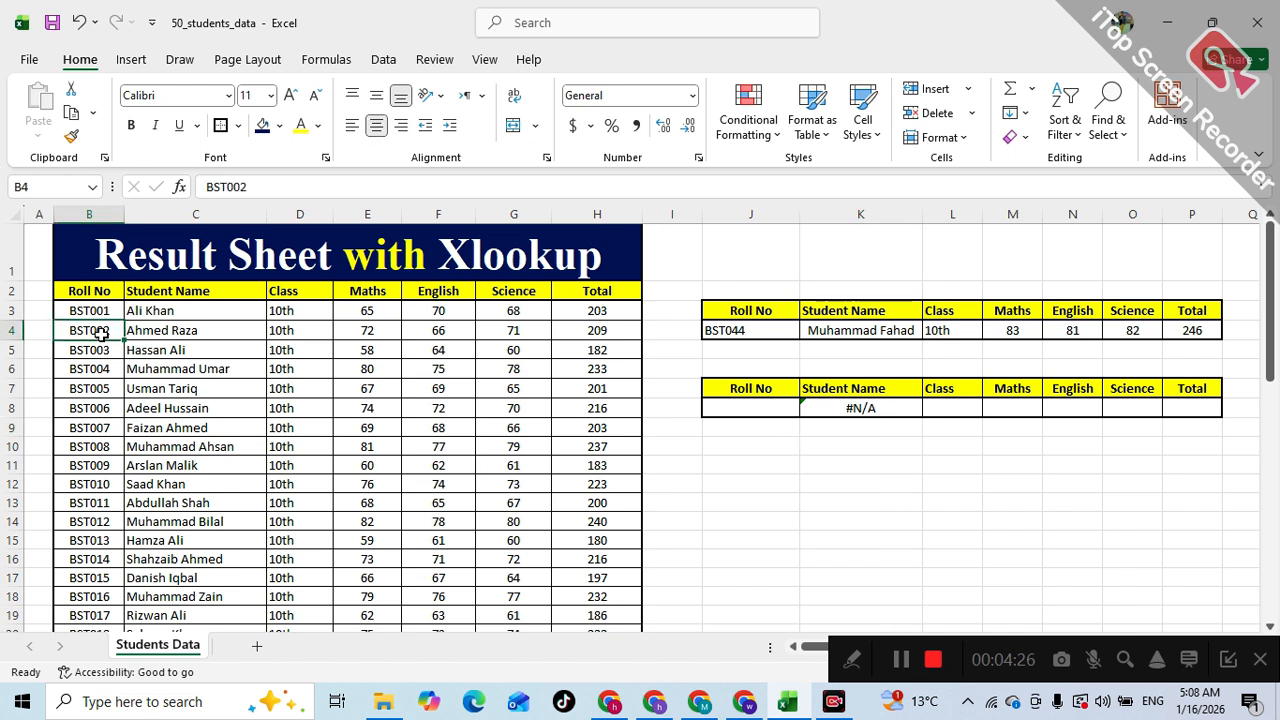
{"action": "key", "text": "ctrl+c"}
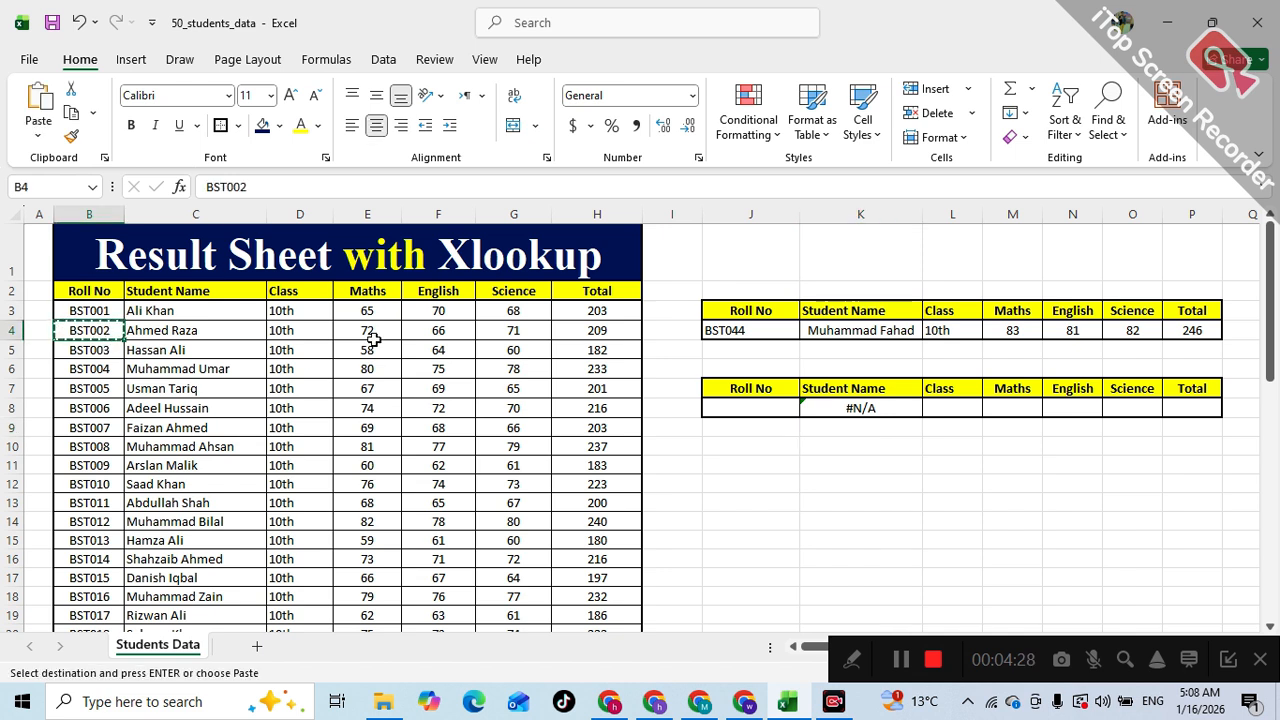
{"action": "left_click", "coordinate": [749, 411]}
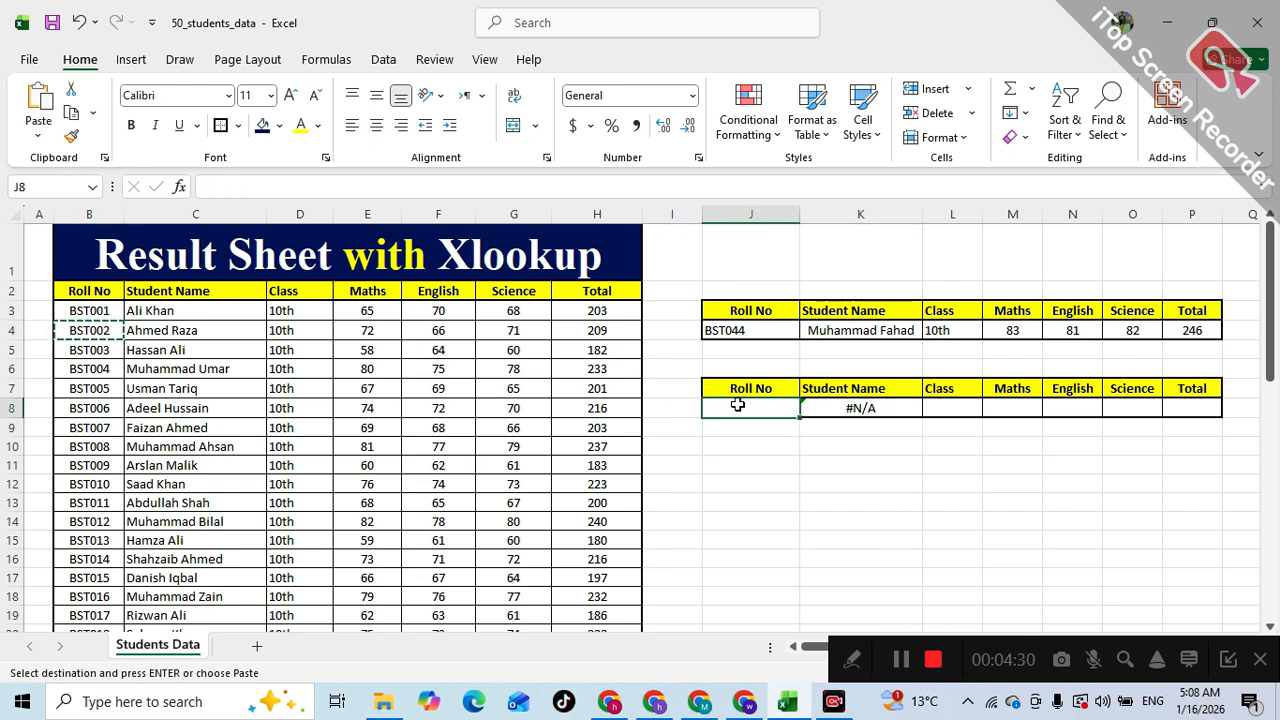
{"action": "key", "text": "ctrl+v"}
{"action": "left_click_drag", "start_coordinate": [1160, 408], "coordinate": [880, 410]}
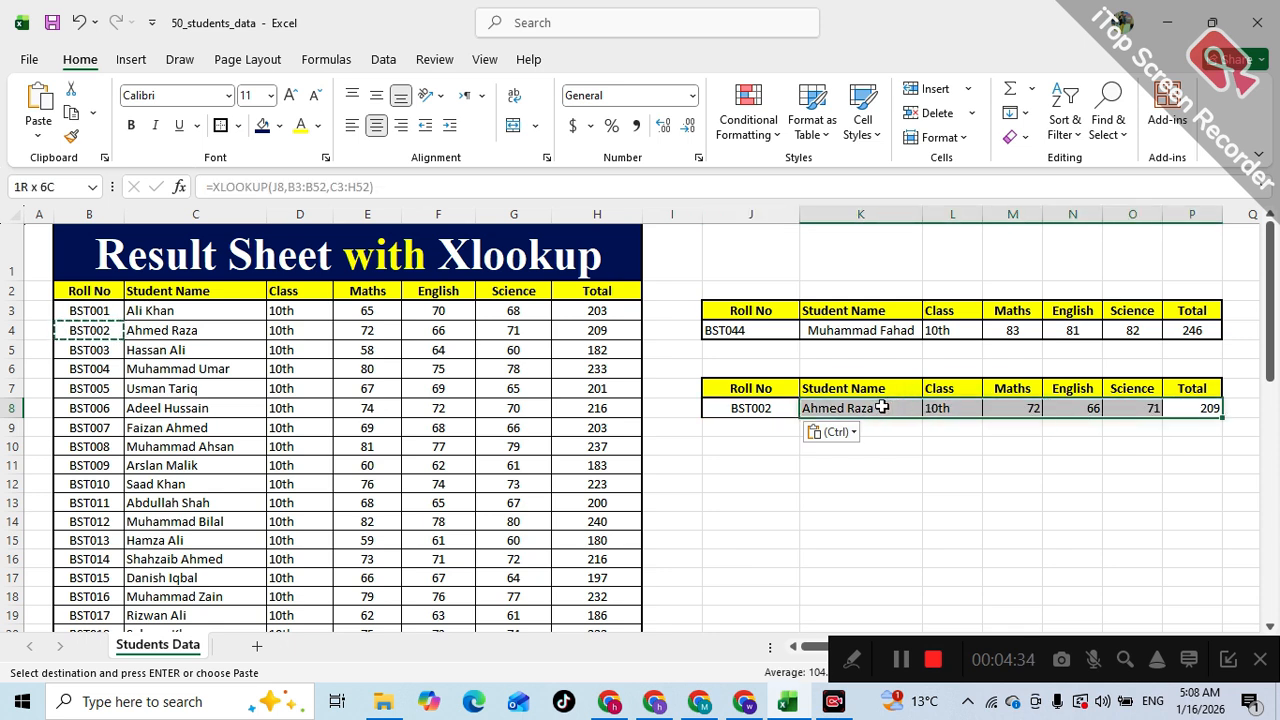
{"action": "left_click", "coordinate": [377, 124]}
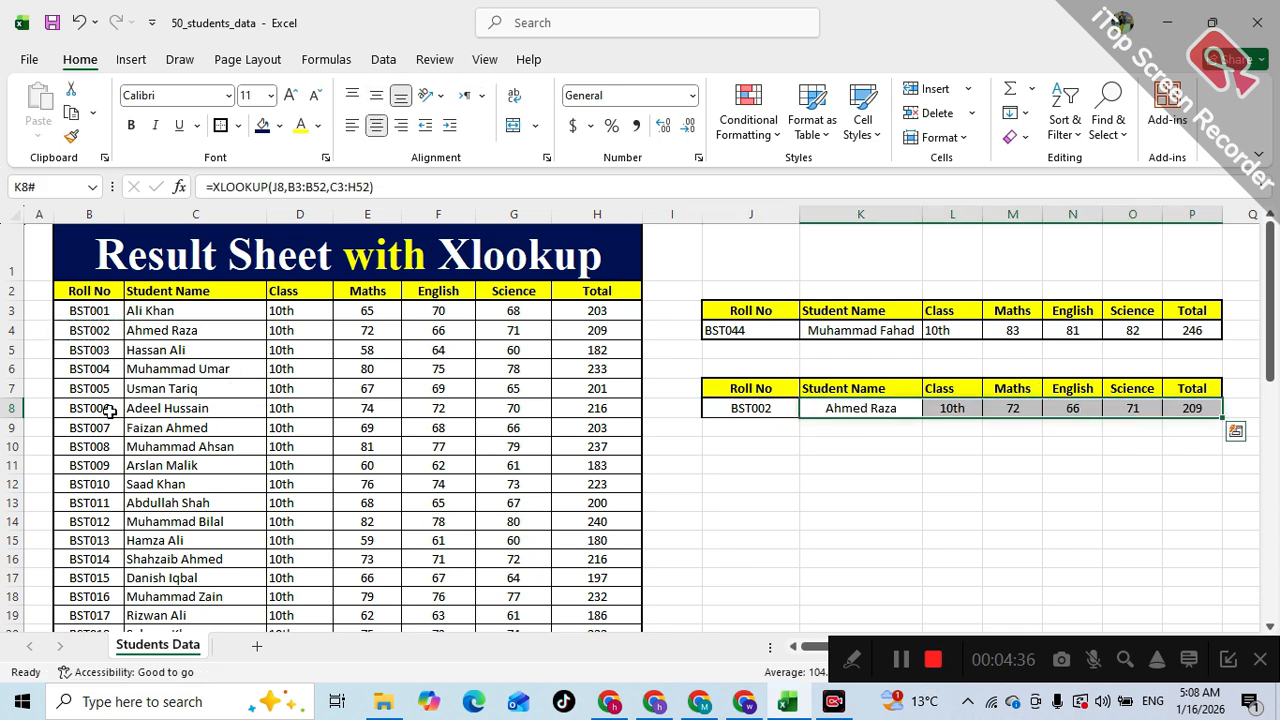
- Replace the second table's roll number with BST010 copied from the student list
{"action": "left_click", "coordinate": [753, 411]}
{"action": "left_click", "coordinate": [100, 480]}
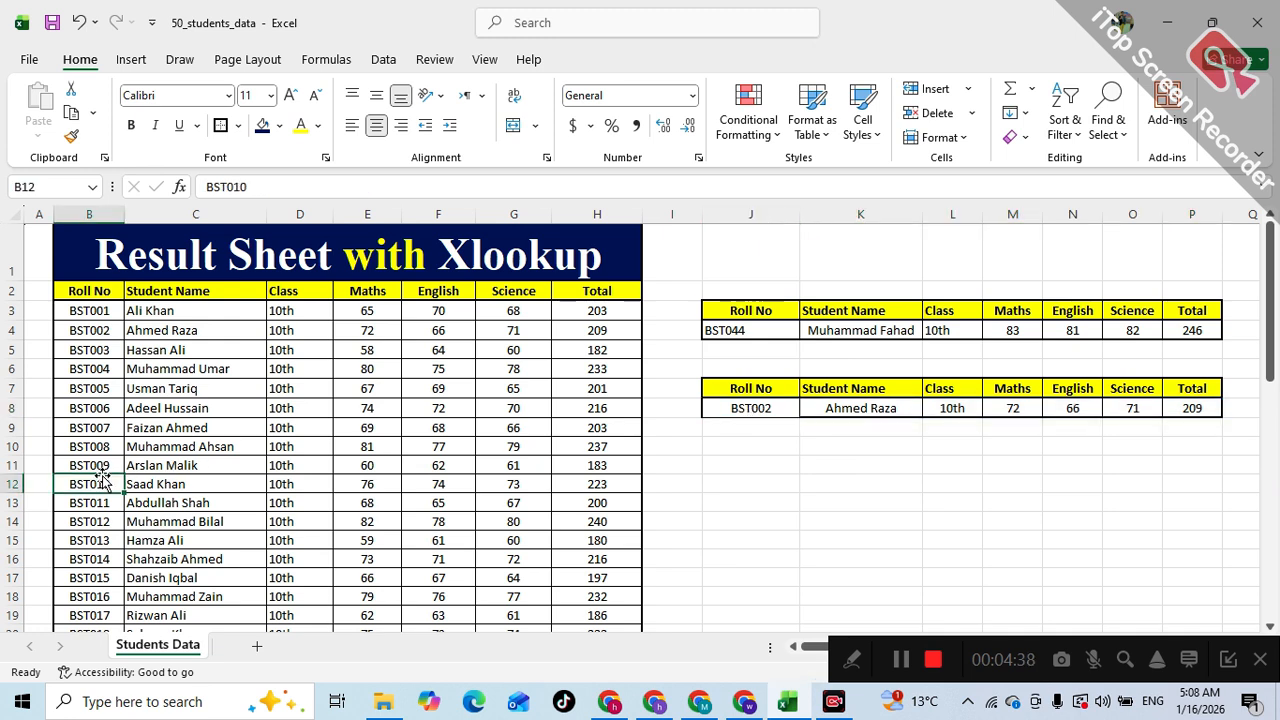
{"action": "left_click_drag", "start_coordinate": [71, 481], "coordinate": [571, 494]}
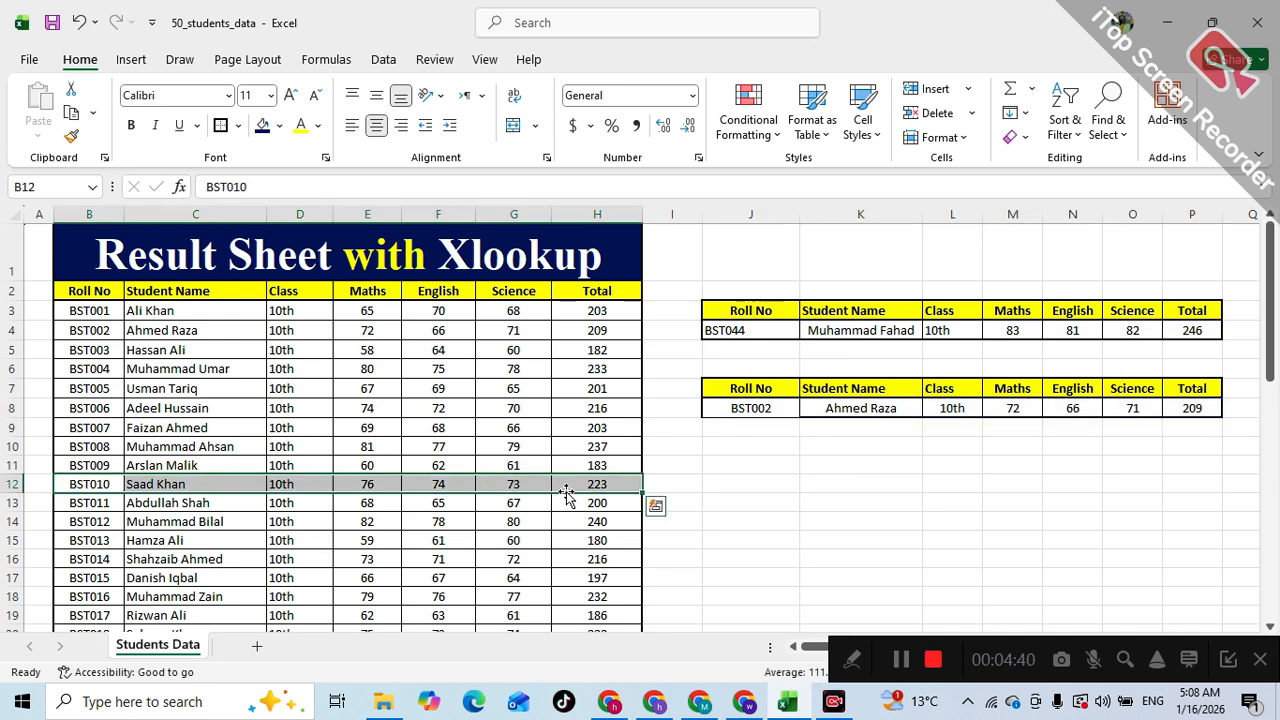
{"action": "left_click", "coordinate": [136, 502]}
{"action": "left_click", "coordinate": [89, 482]}
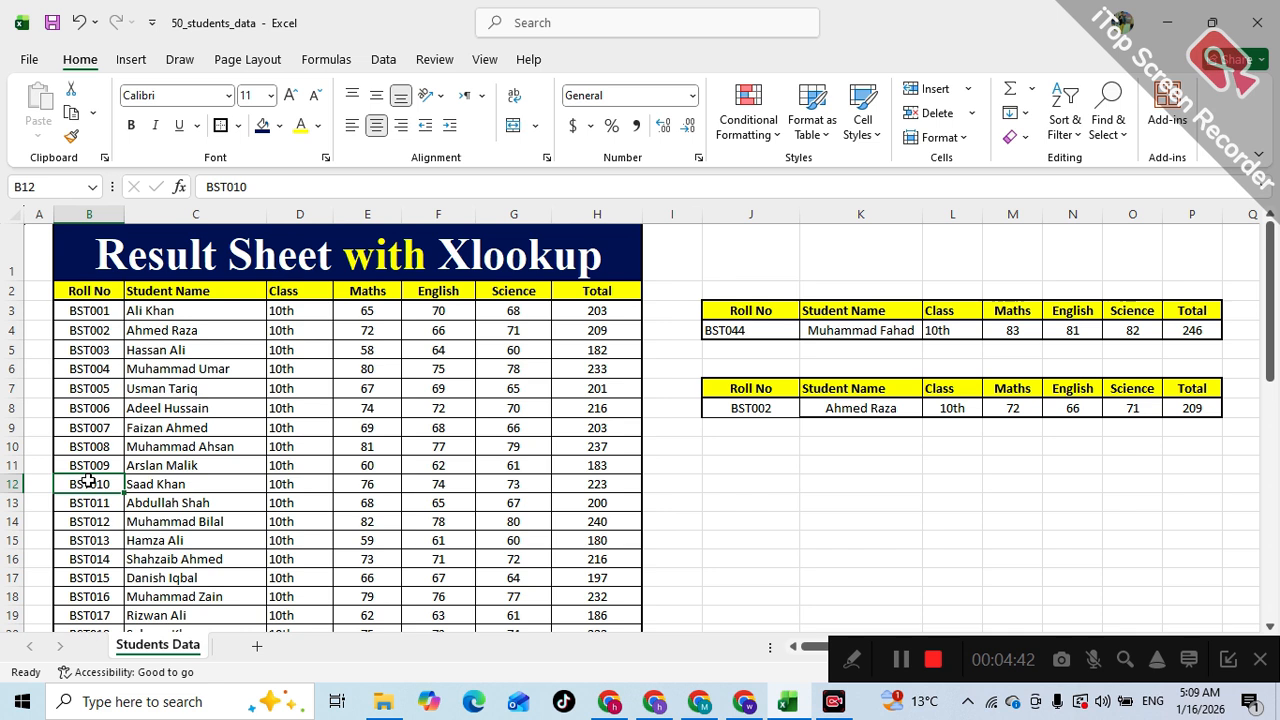
{"action": "key", "text": "ctrl+c"}
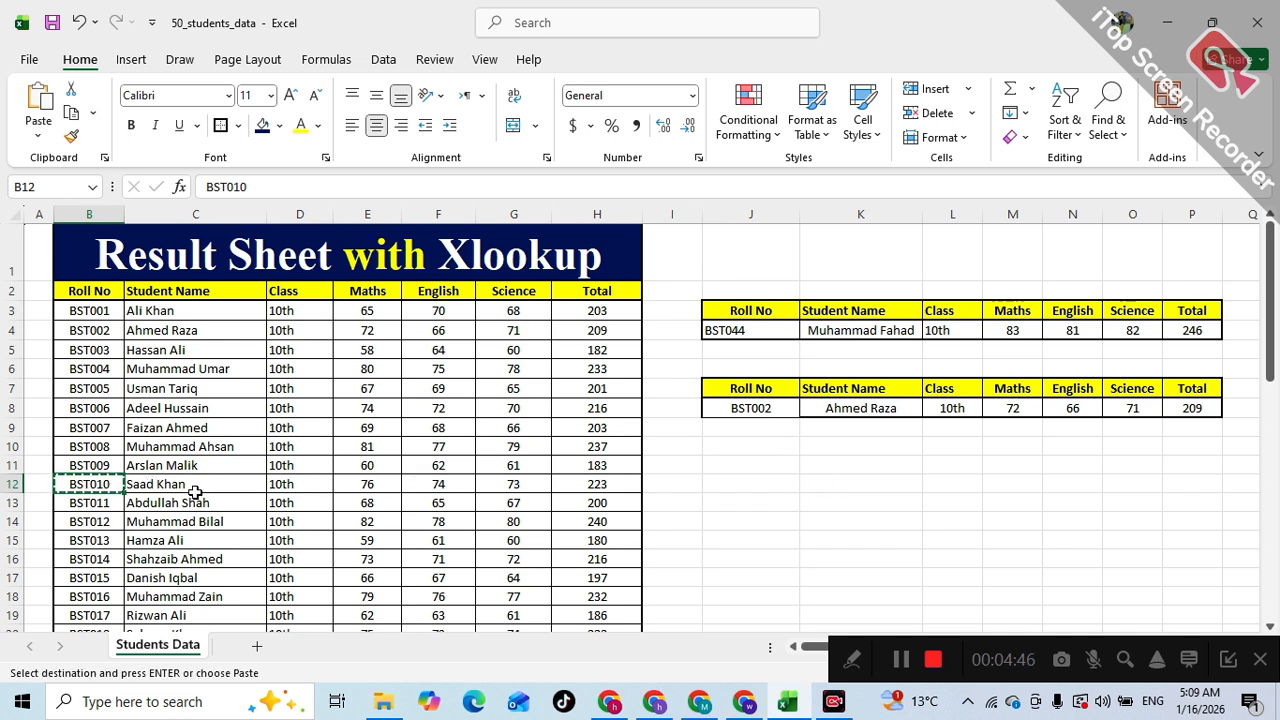
{"action": "left_click", "coordinate": [738, 411]}
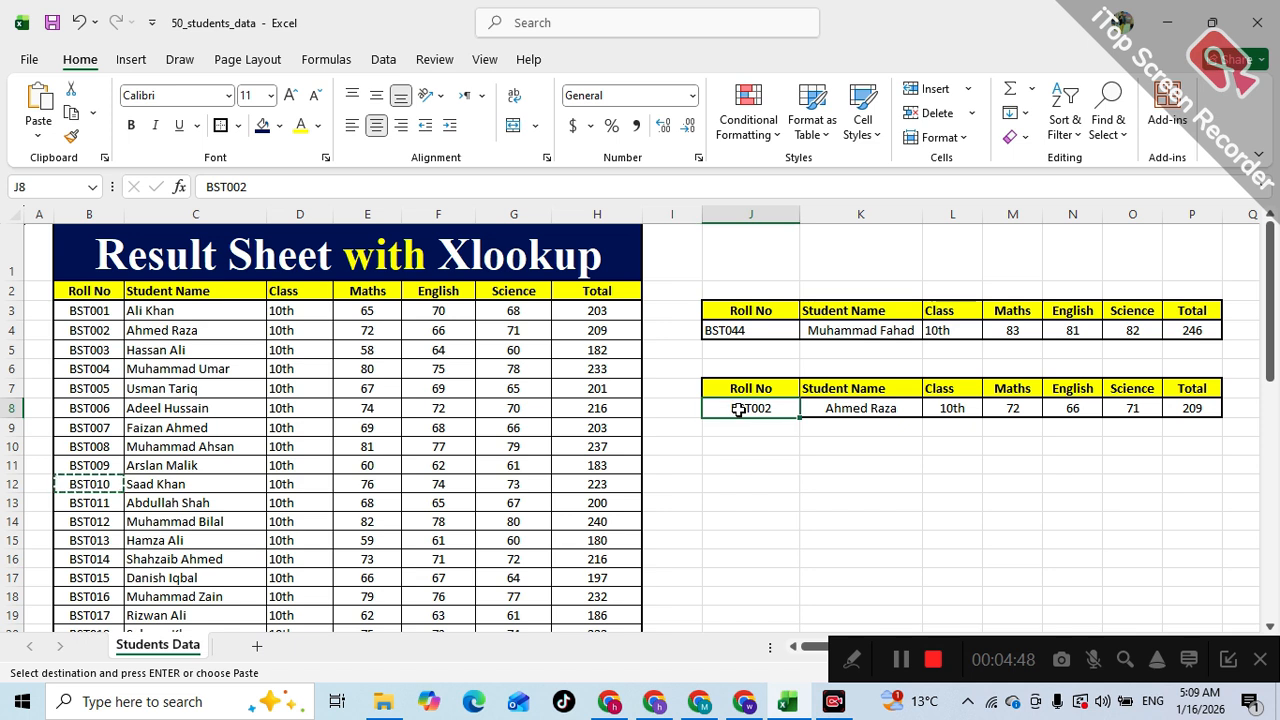
{"action": "key", "text": "ctrl+v"}
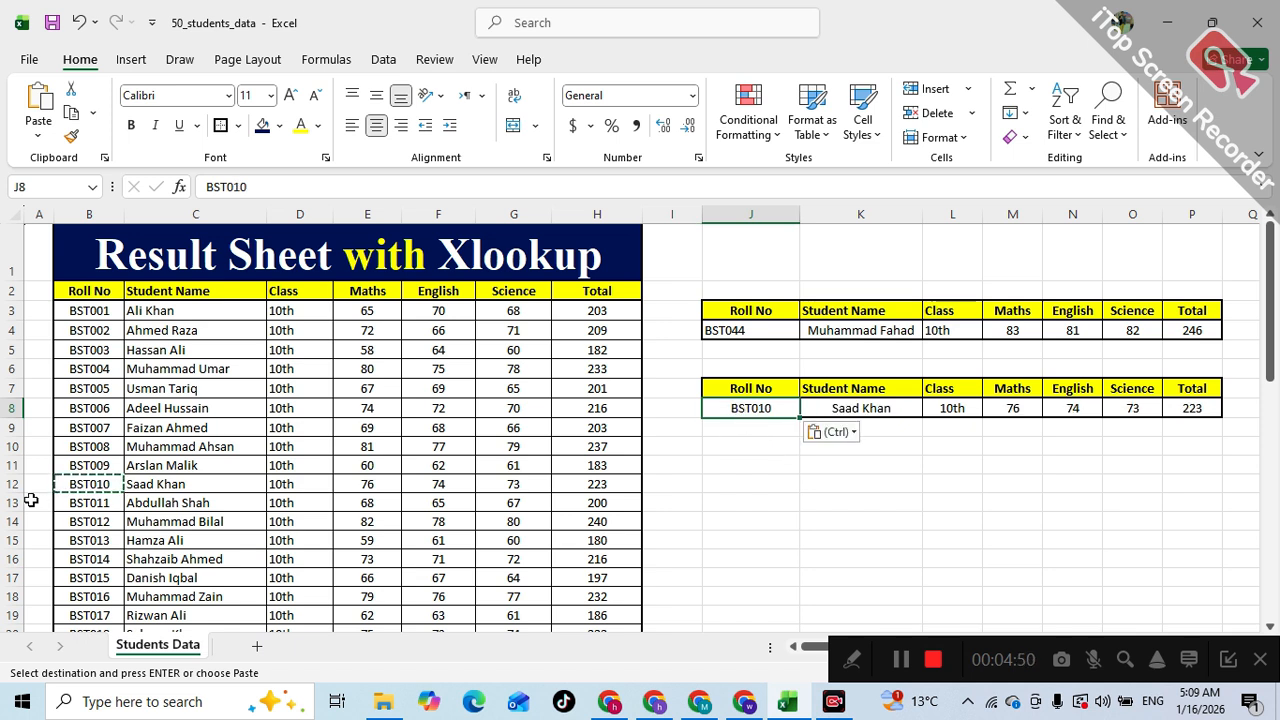
{"action": "left_click_drag", "start_coordinate": [86, 484], "coordinate": [610, 485]}
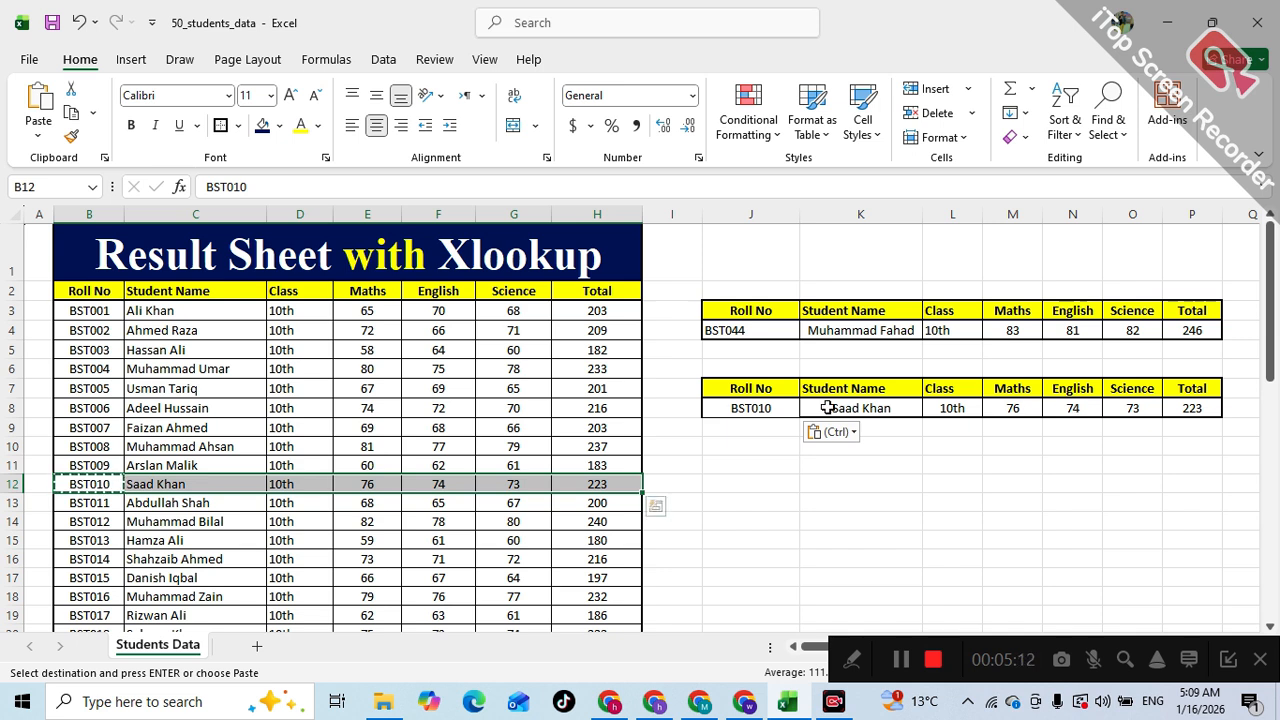
{"action": "key", "text": "Escape"}
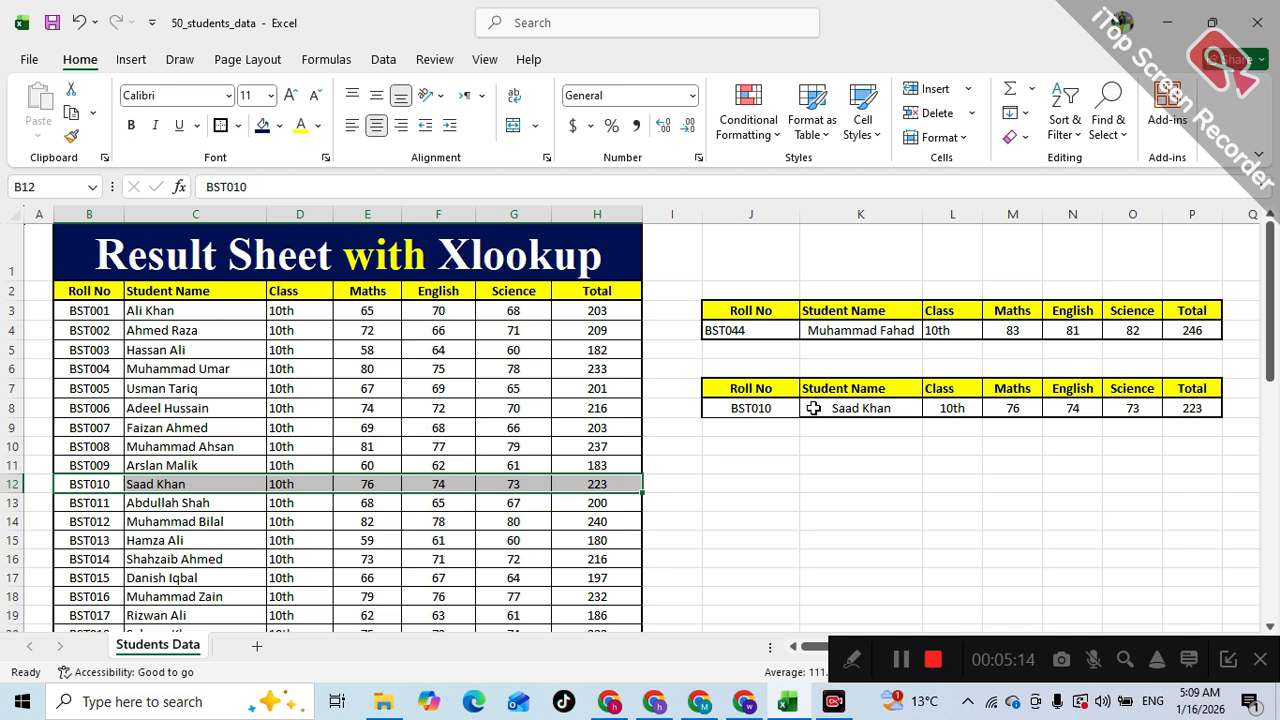
- Copy the second table's header row J7:P7 to row 11 to start a third lookup table
{"action": "left_click", "coordinate": [780, 446]}
{"action": "left_click_drag", "start_coordinate": [737, 388], "coordinate": [1182, 392]}
{"action": "key", "text": "ctrl+c"}
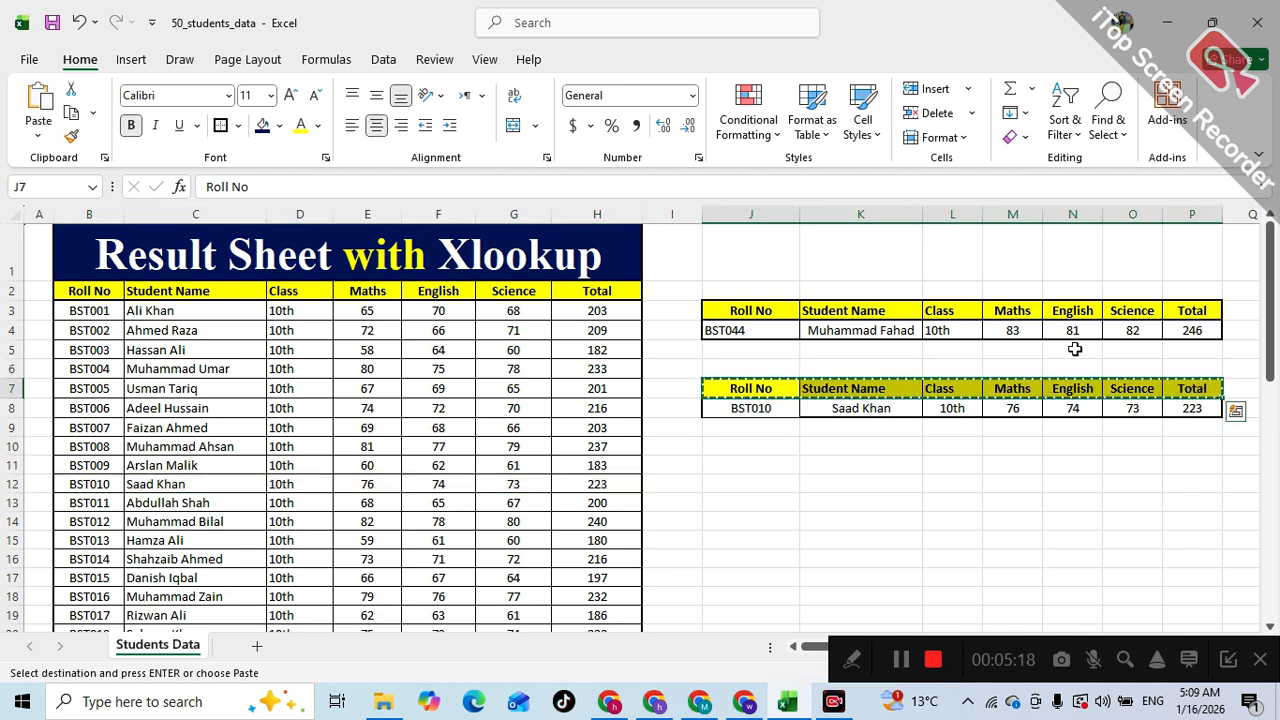
{"action": "left_click", "coordinate": [773, 460]}
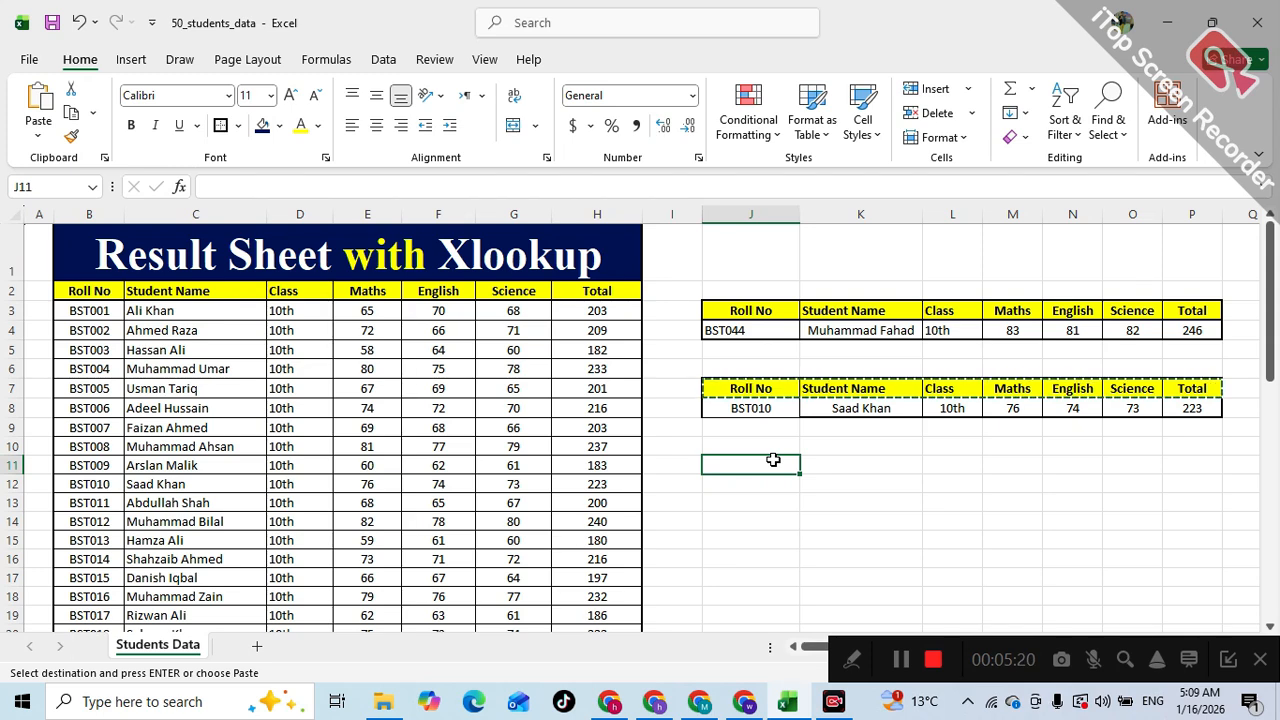
{"action": "key", "text": "ctrl+v"}
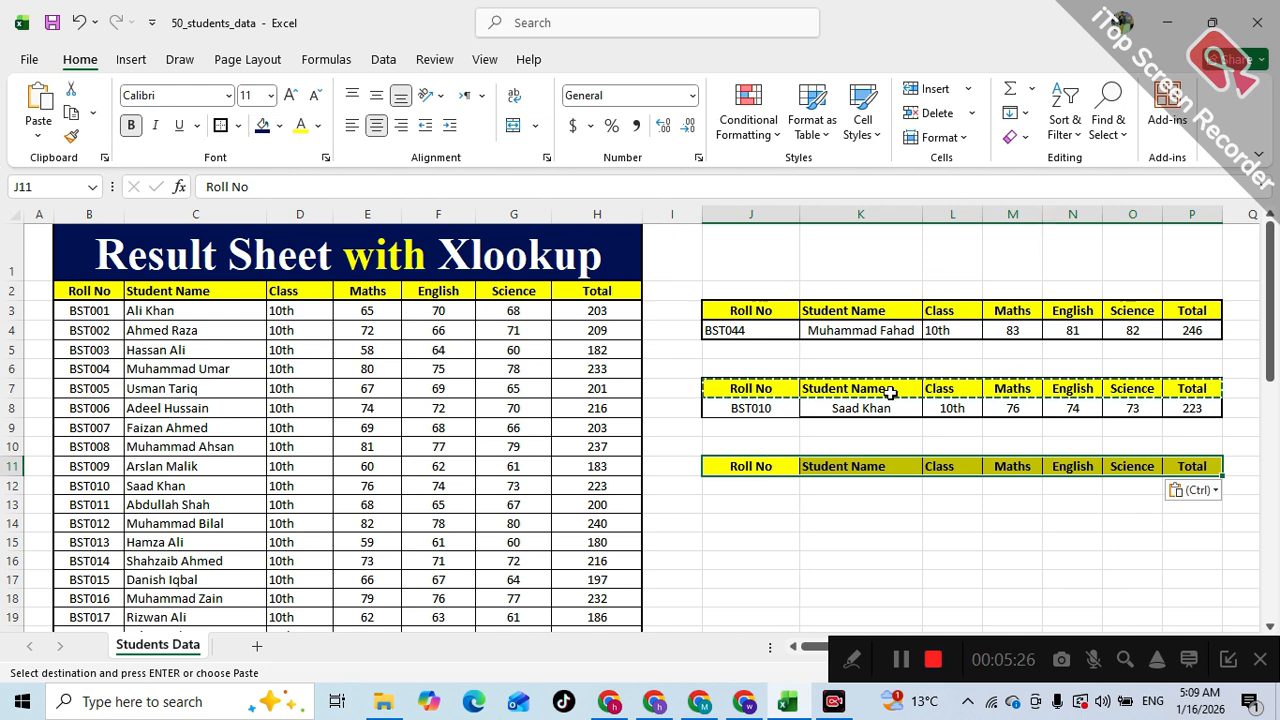
- Apply all borders to the new table range J11:P12
{"action": "left_click_drag", "start_coordinate": [730, 468], "coordinate": [1200, 488]}
{"action": "left_click", "coordinate": [237, 125]}
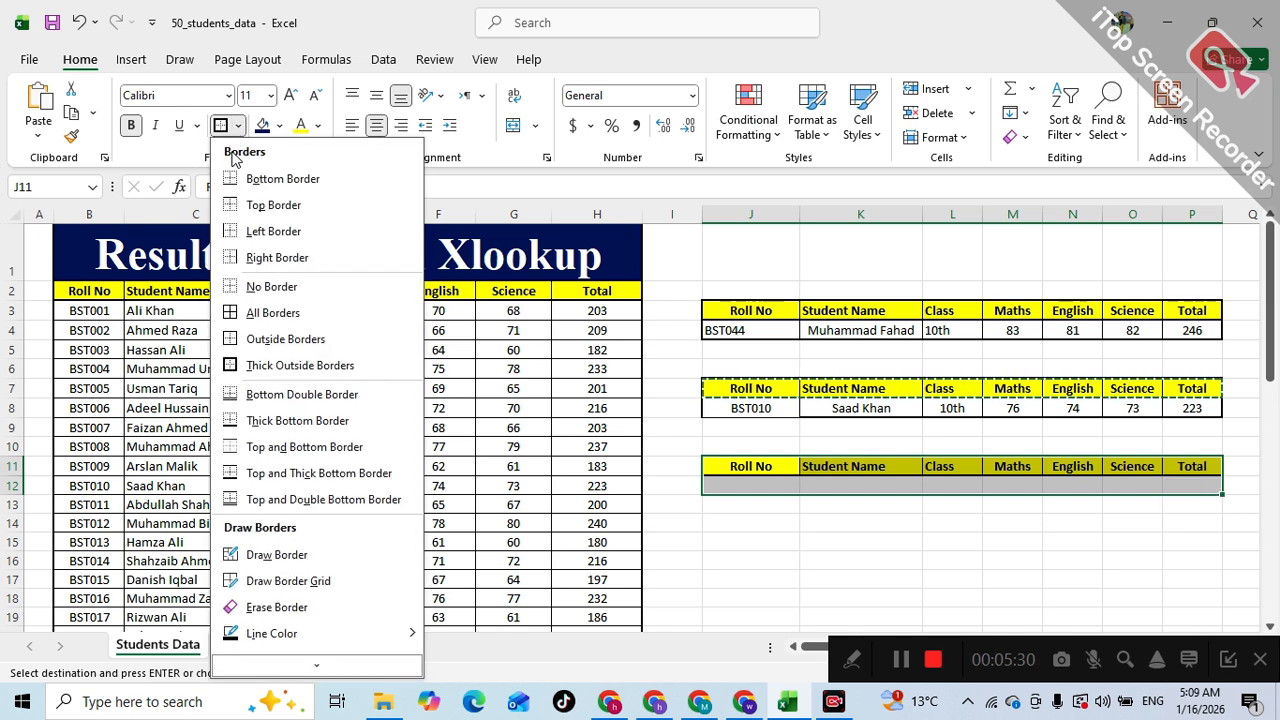
{"action": "left_click", "coordinate": [273, 313]}
{"action": "left_click", "coordinate": [740, 484]}
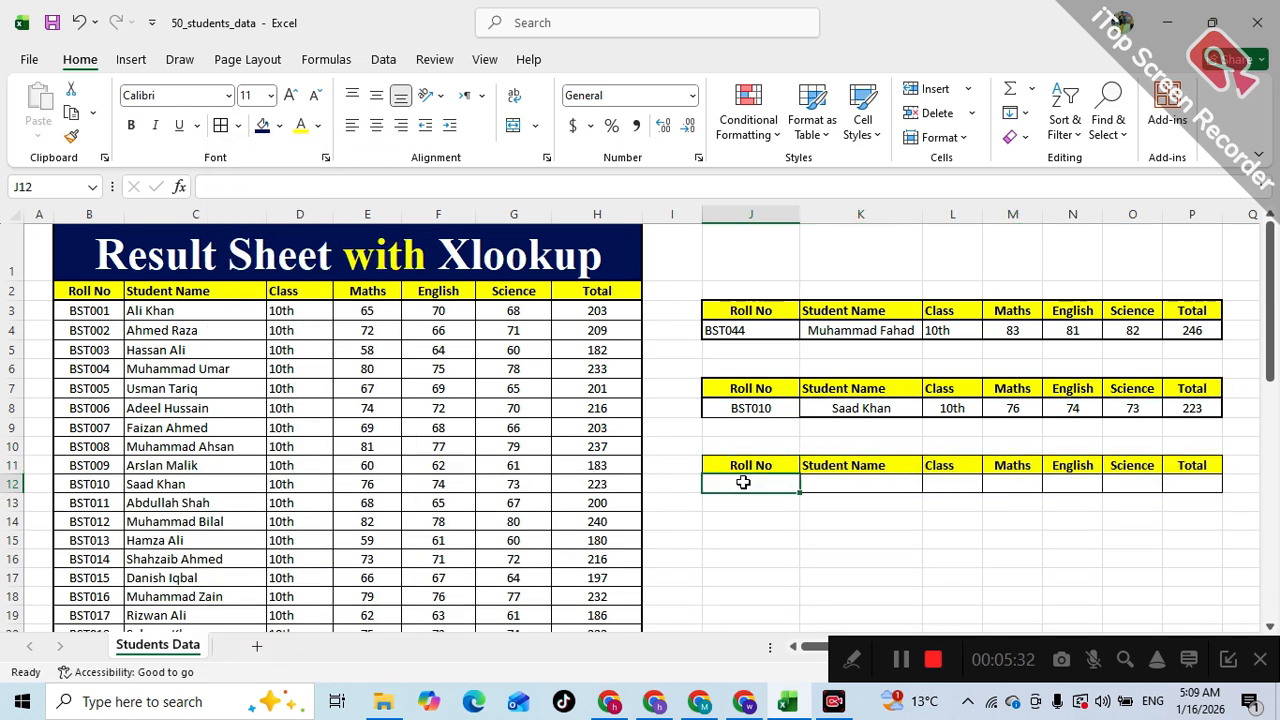
- Add List data validation to cell J12 with source $B$3:$B$52, and open its roll number dropdown to check it
{"action": "left_click", "coordinate": [862, 488]}
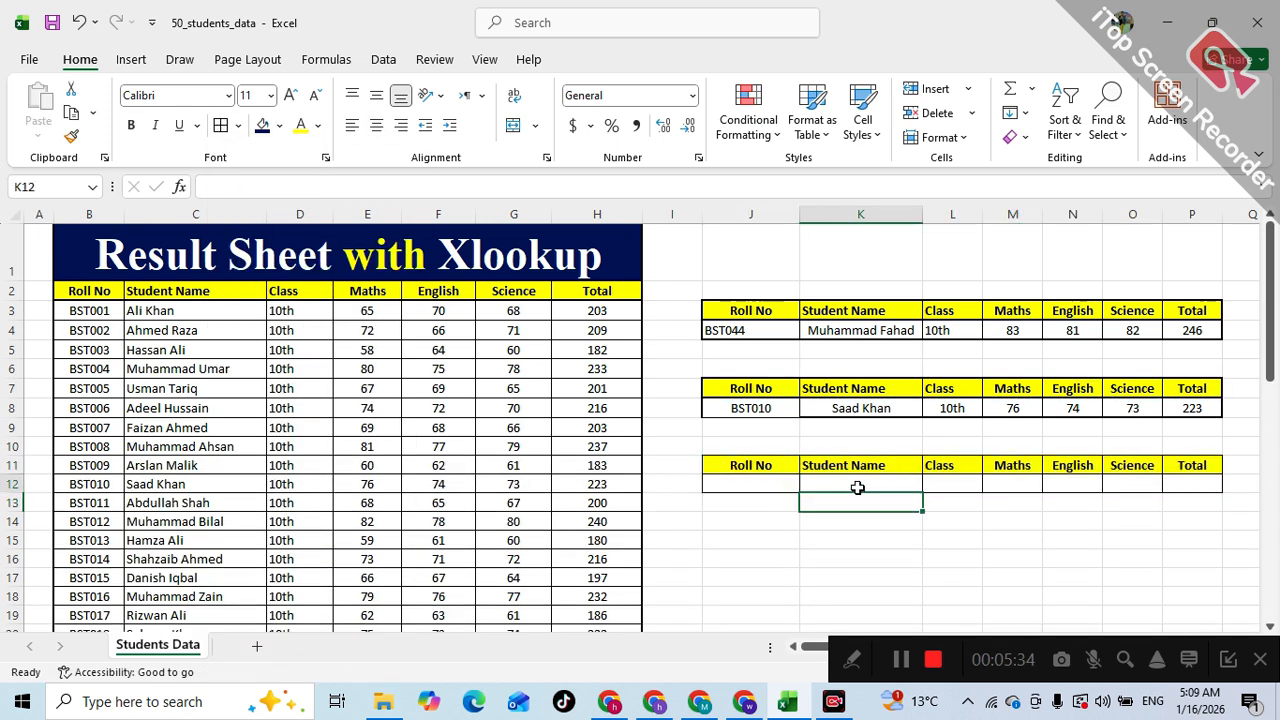
{"action": "left_click", "coordinate": [771, 487]}
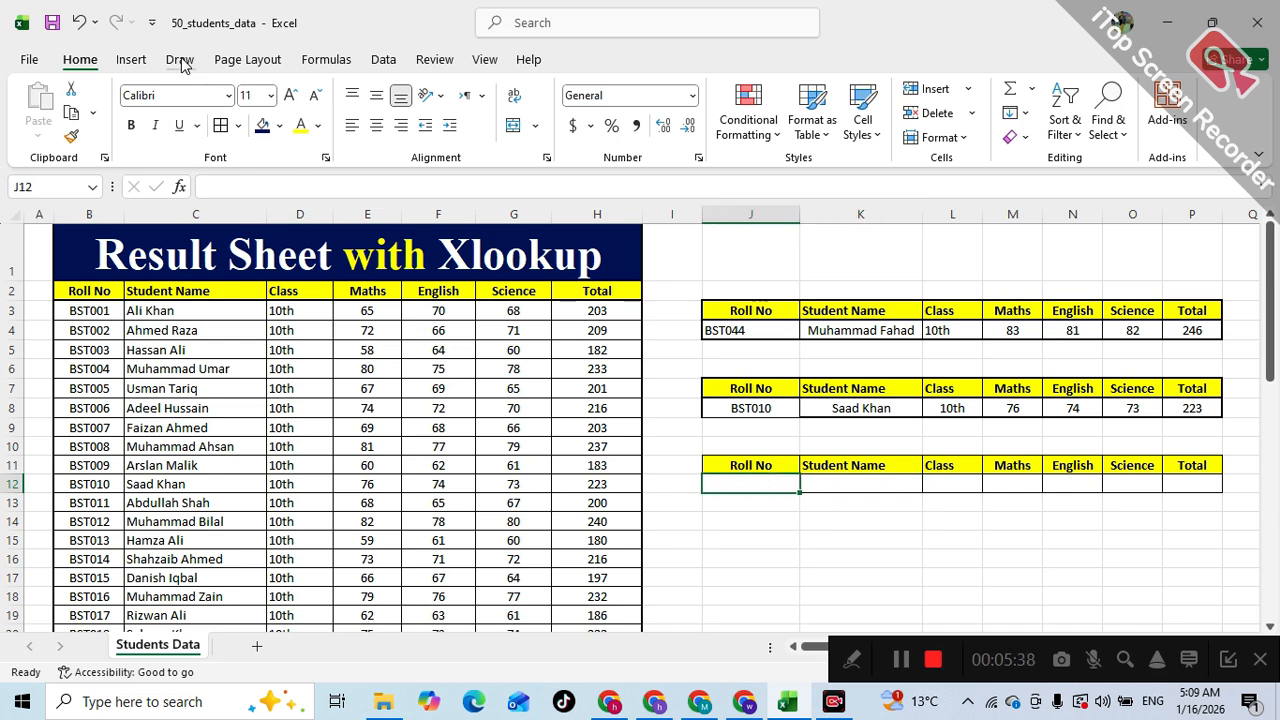
{"action": "left_click", "coordinate": [383, 60]}
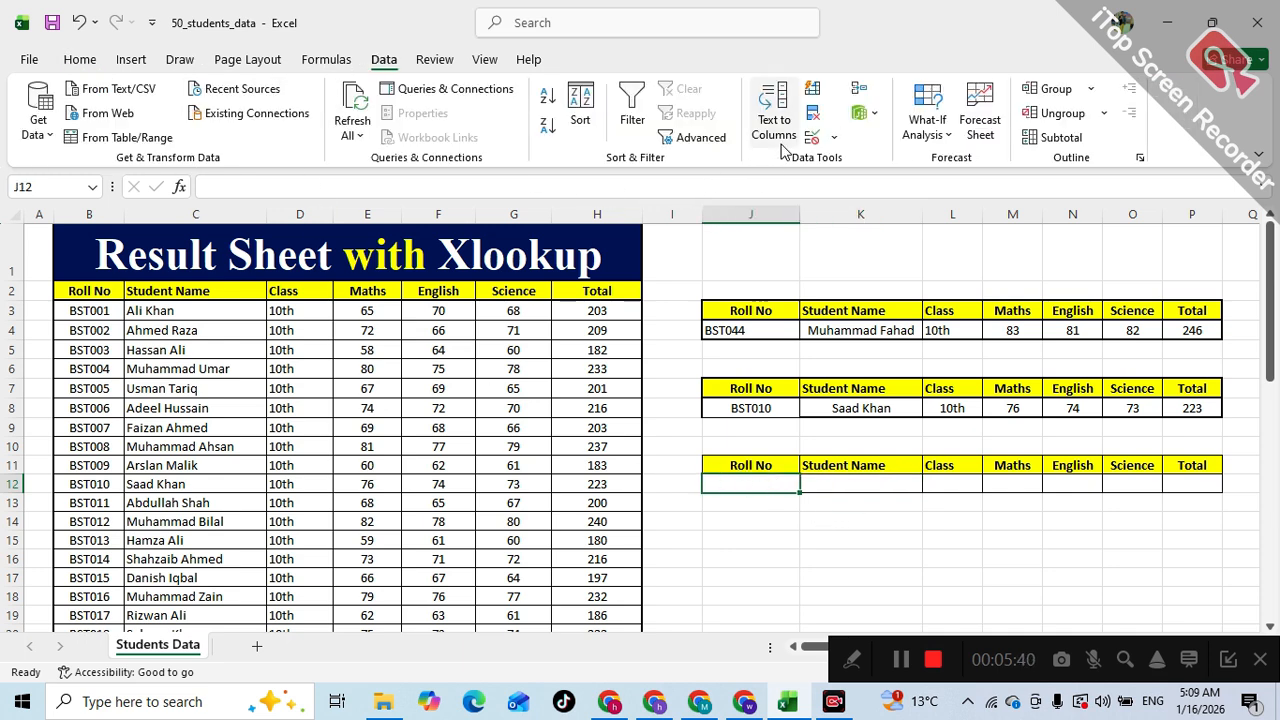
{"action": "left_click", "coordinate": [835, 140]}
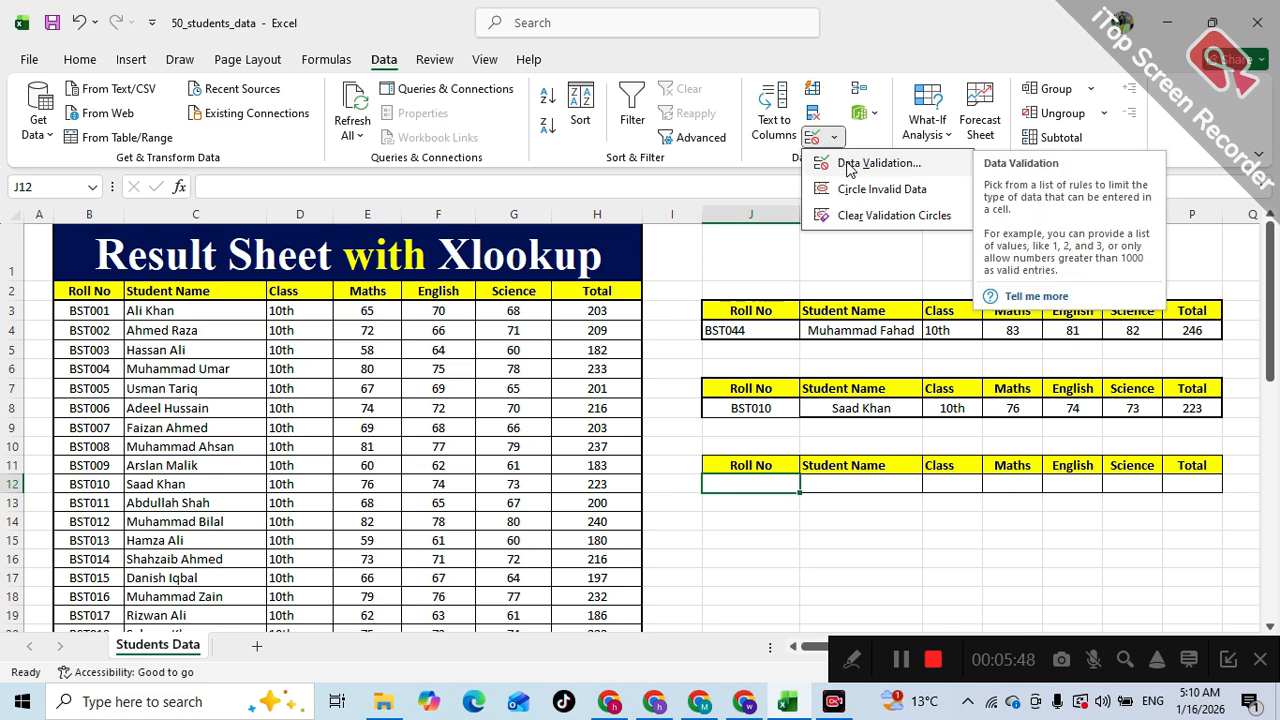
{"action": "left_click", "coordinate": [848, 165]}
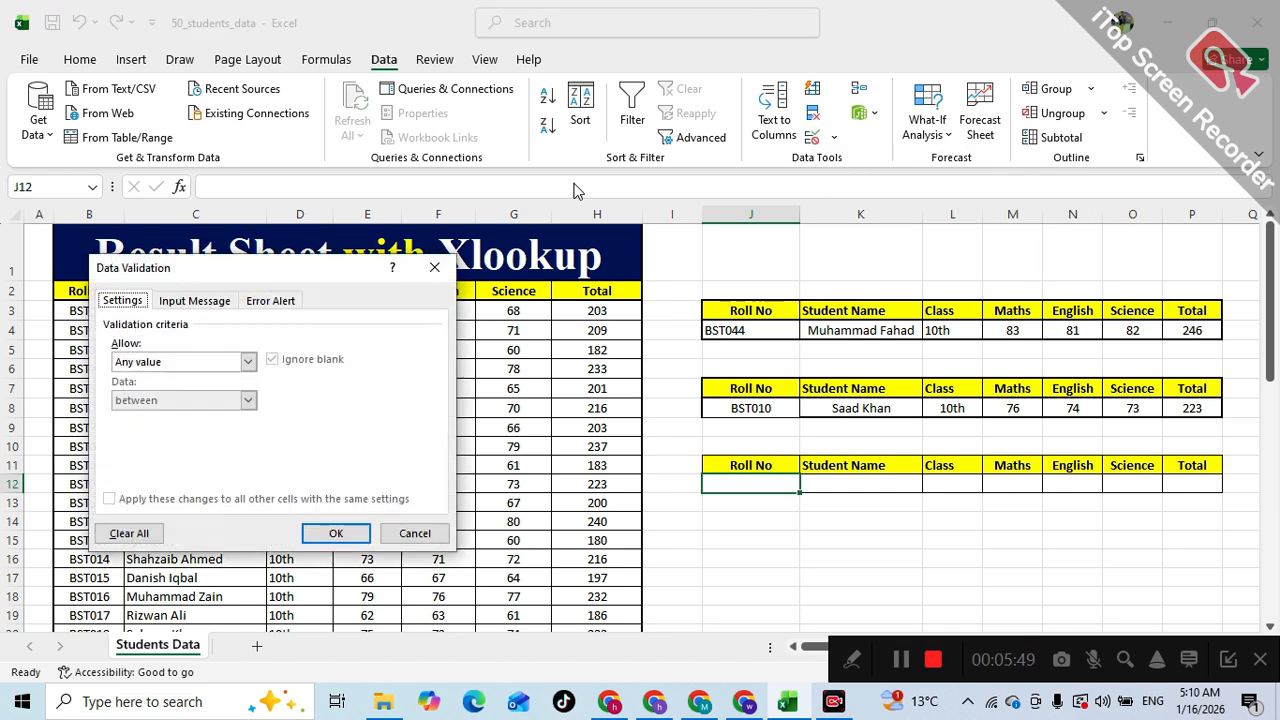
{"action": "left_click", "coordinate": [248, 362]}
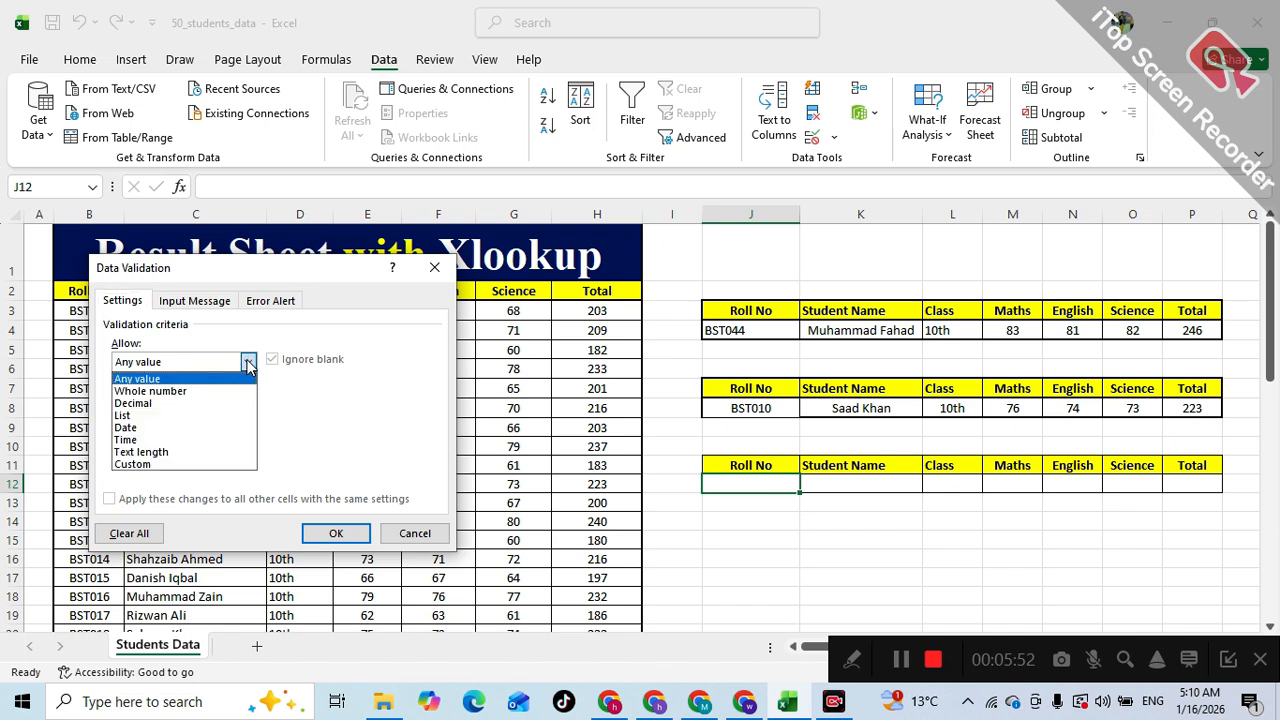
{"action": "left_click", "coordinate": [156, 414]}
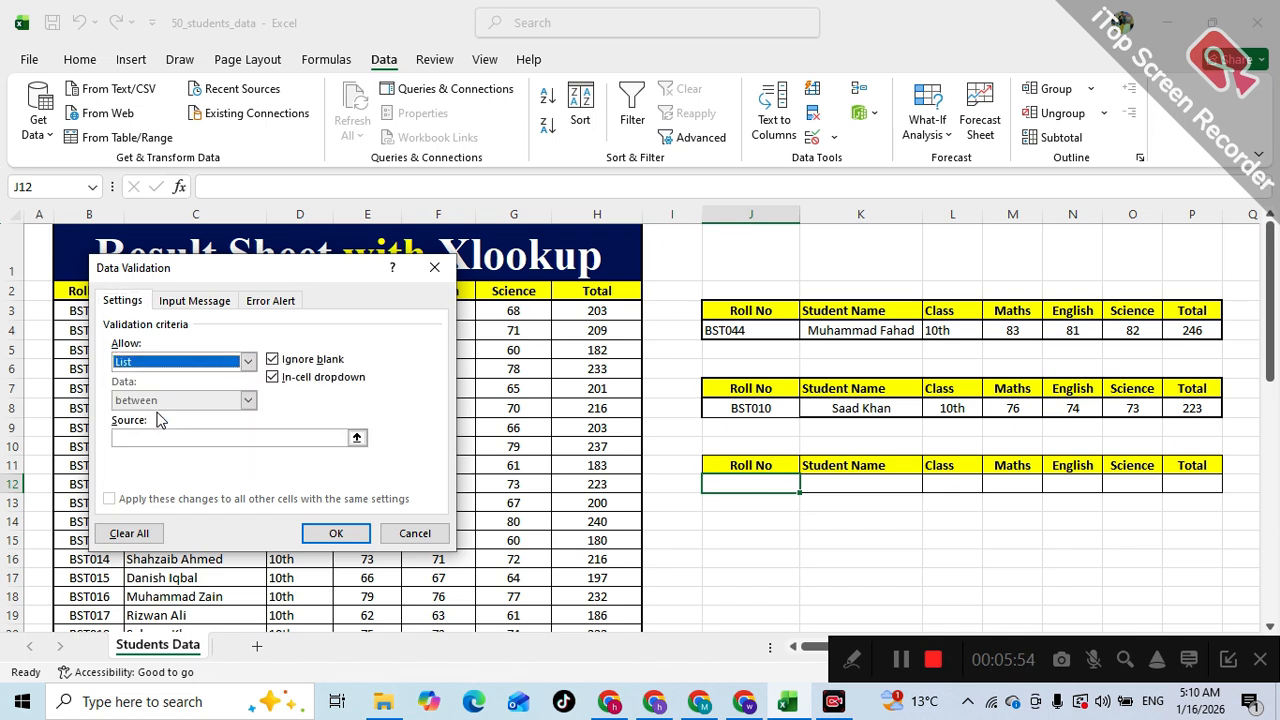
{"action": "left_click", "coordinate": [357, 438]}
{"action": "left_click_drag", "start_coordinate": [230, 281], "coordinate": [330, 255]}
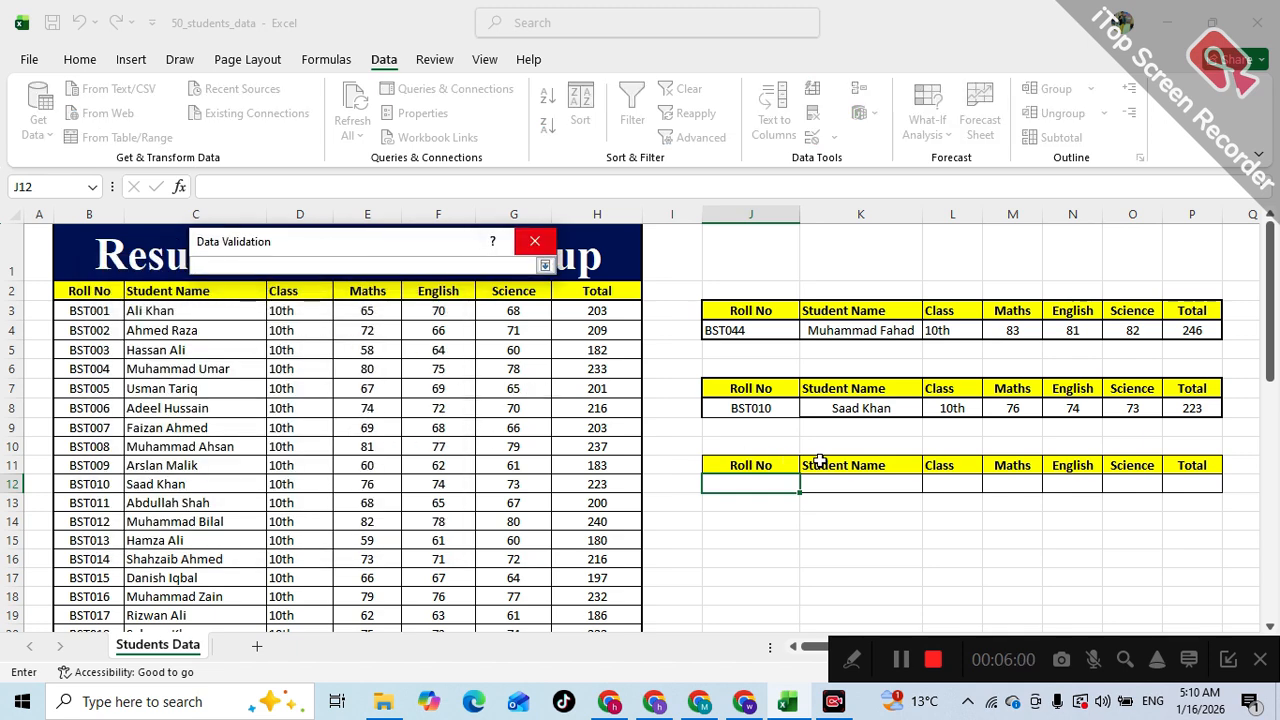
{"action": "left_click", "coordinate": [88, 313]}
{"action": "left_click_drag", "start_coordinate": [88, 313], "coordinate": [76, 592]}
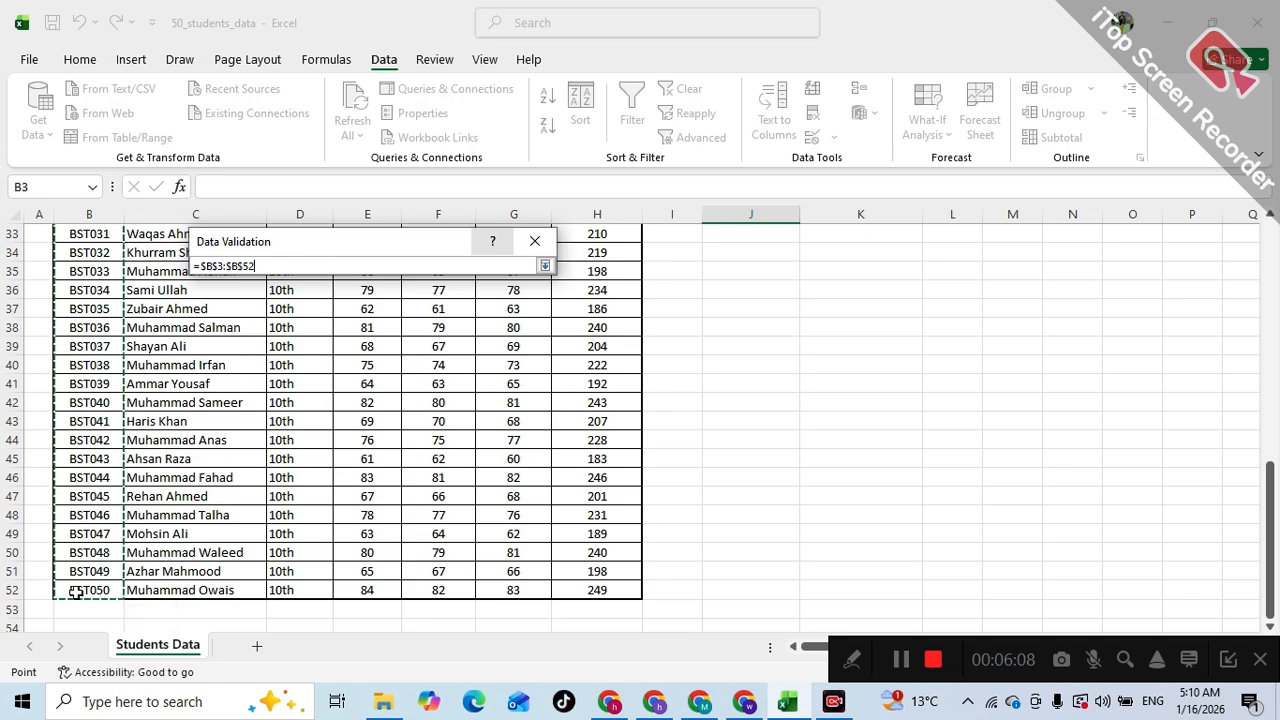
{"action": "scroll", "coordinate": [434, 523], "scroll_direction": "up", "scroll_amount": 11}
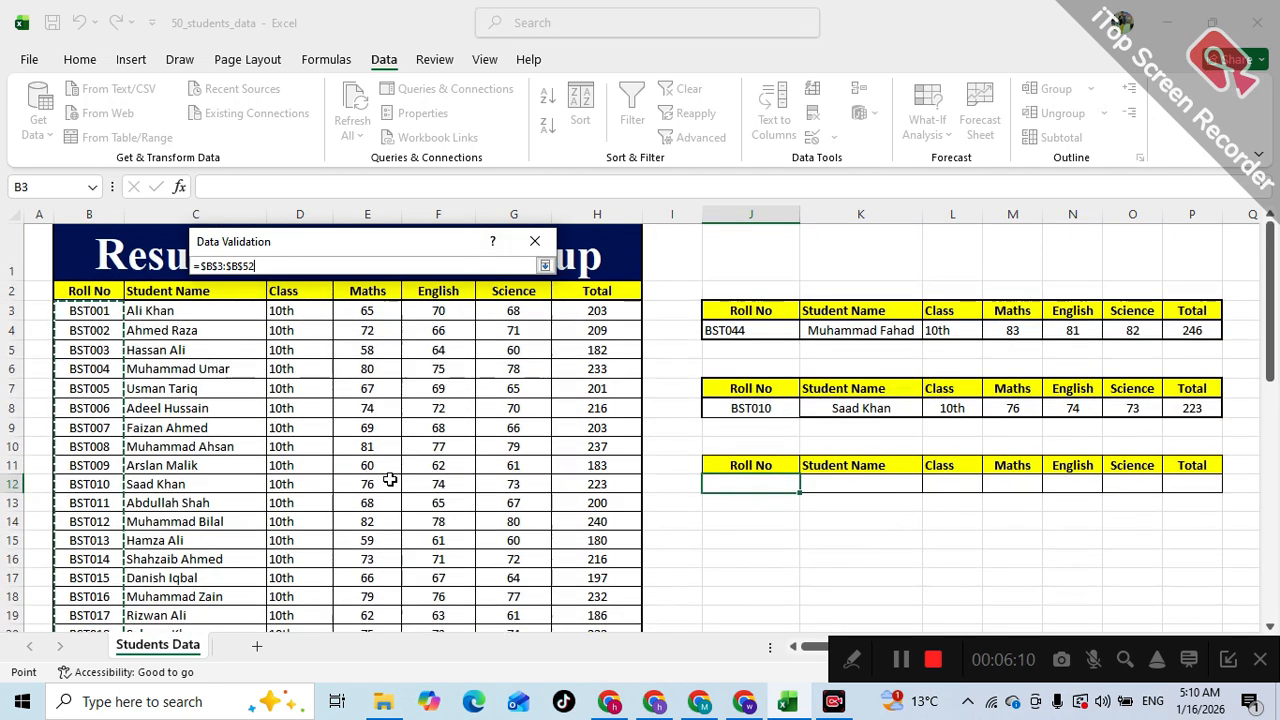
{"action": "key", "text": "Return"}
{"action": "key", "text": "Return"}
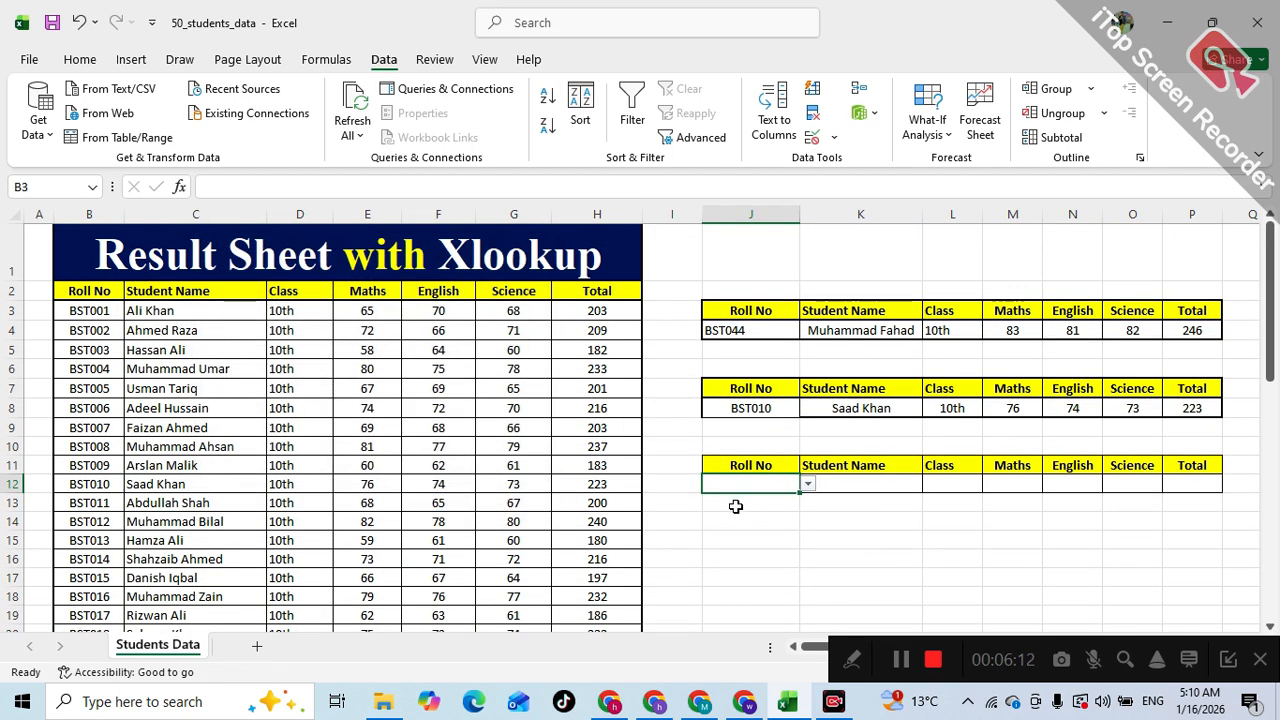
{"action": "left_click", "coordinate": [808, 484]}
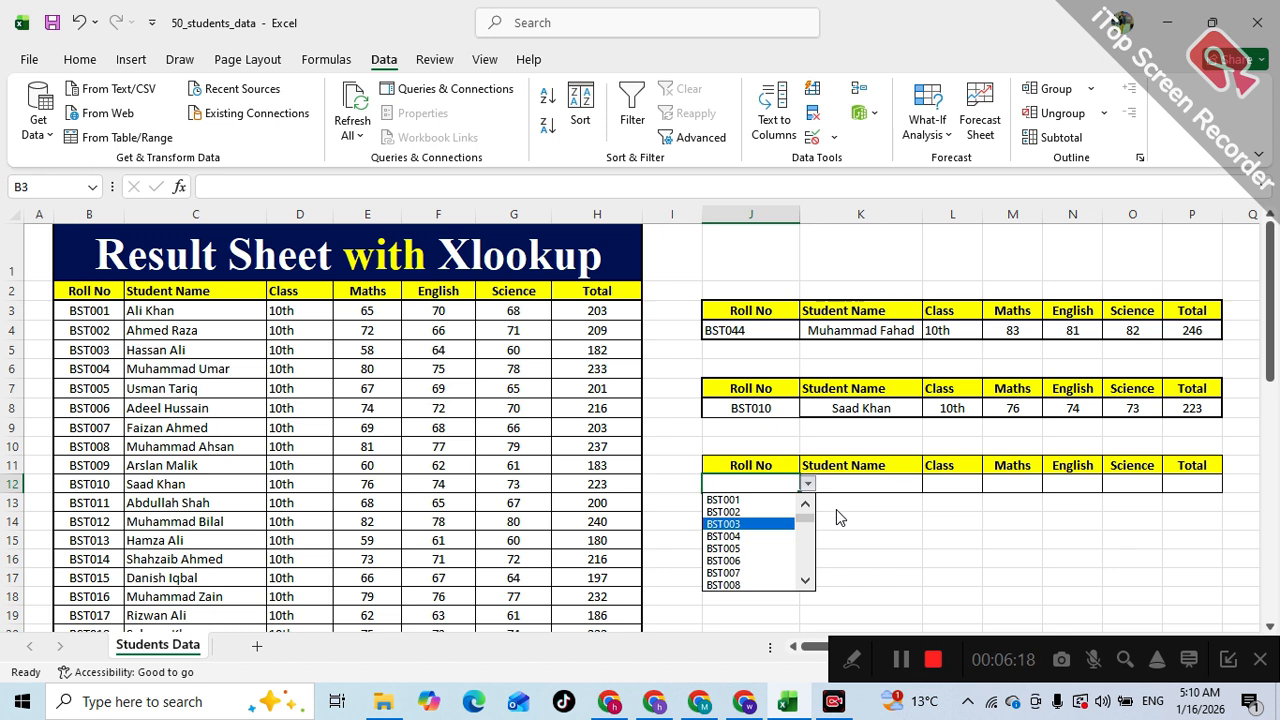
{"action": "key", "text": "Escape"}
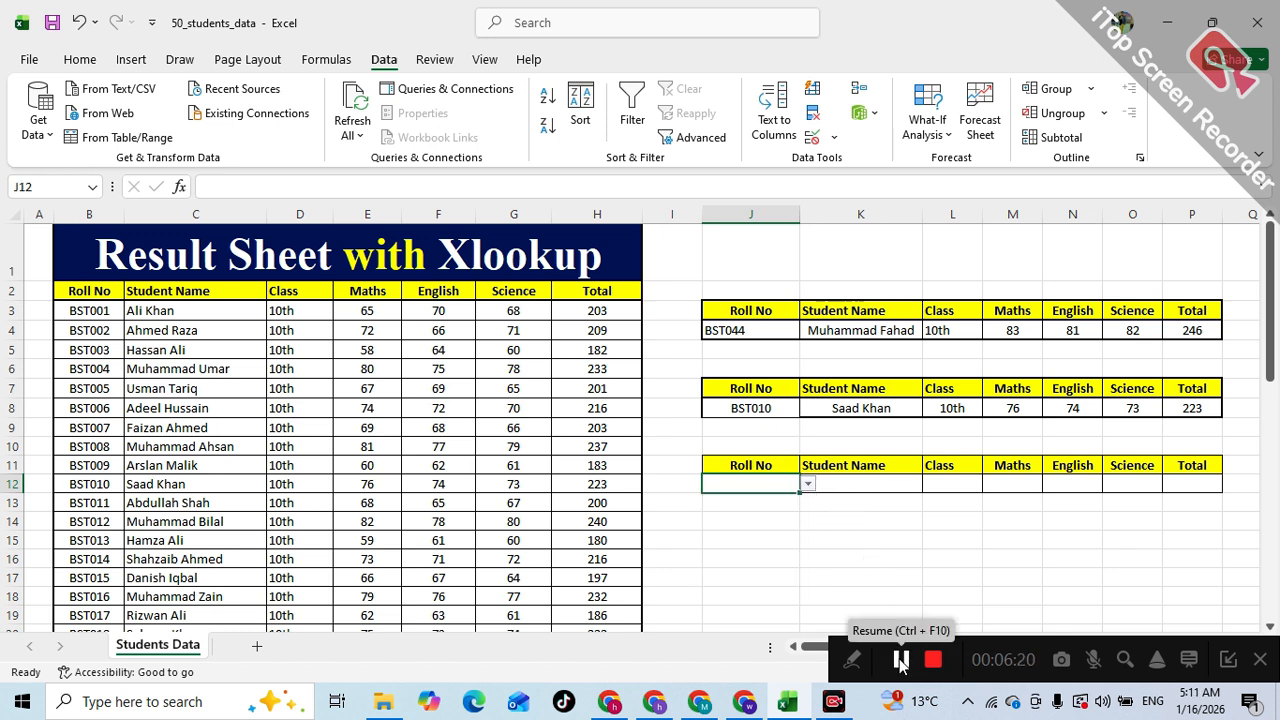
- Enter the formula =XLOOKUP(J12,B3:B52,C3:H52) in K12 to return the student's details for the third table's roll number
{"action": "left_click", "coordinate": [853, 484]}
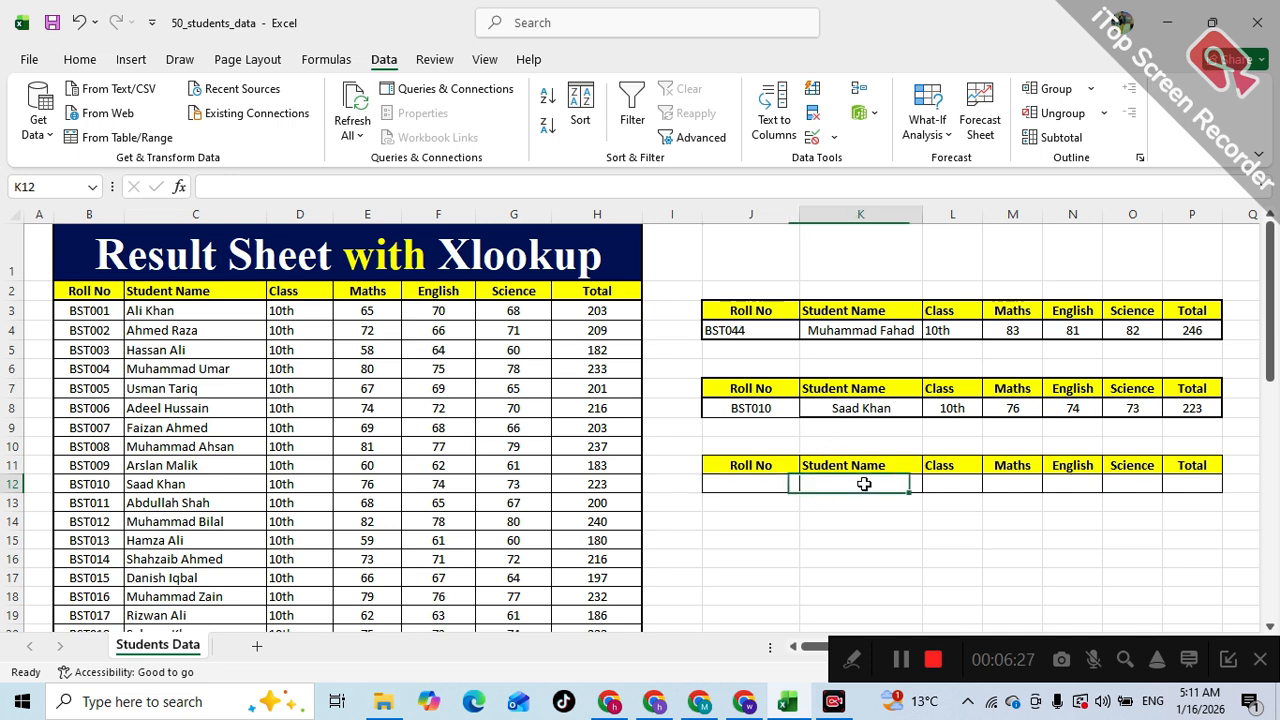
{"action": "left_click", "coordinate": [365, 187]}
{"action": "left_click", "coordinate": [90, 62]}
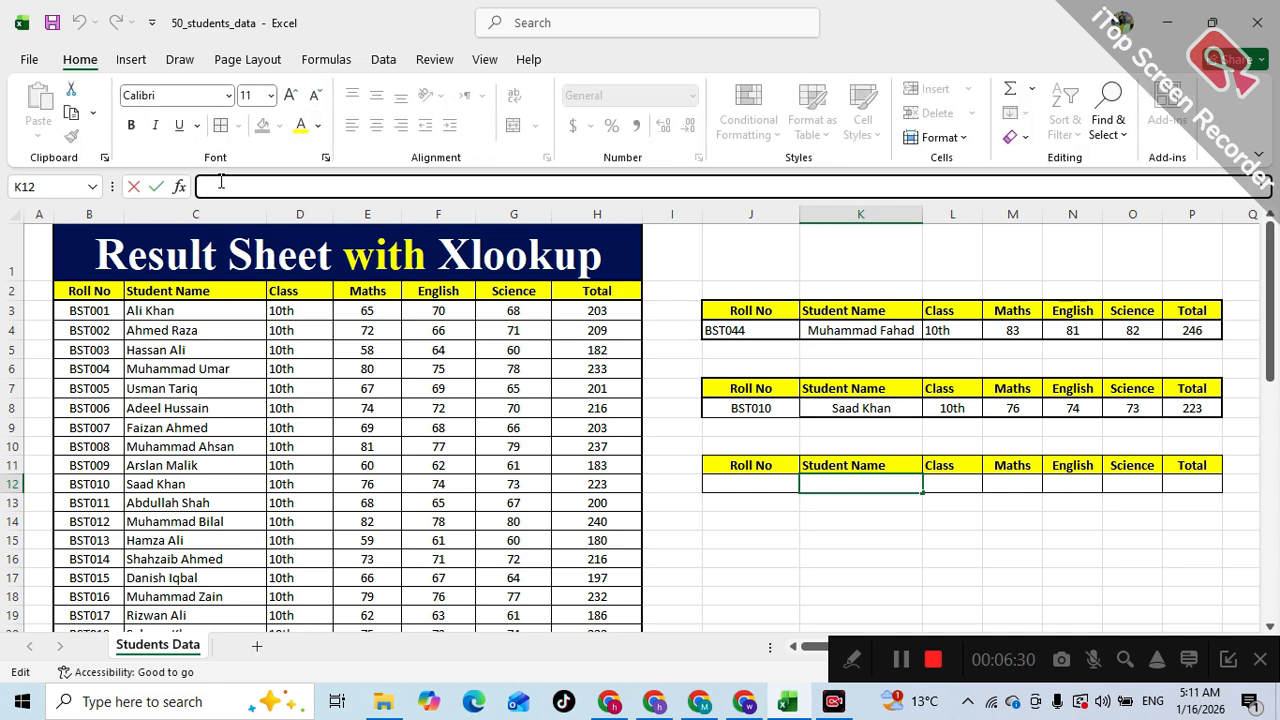
{"action": "type", "text": "=xl"}
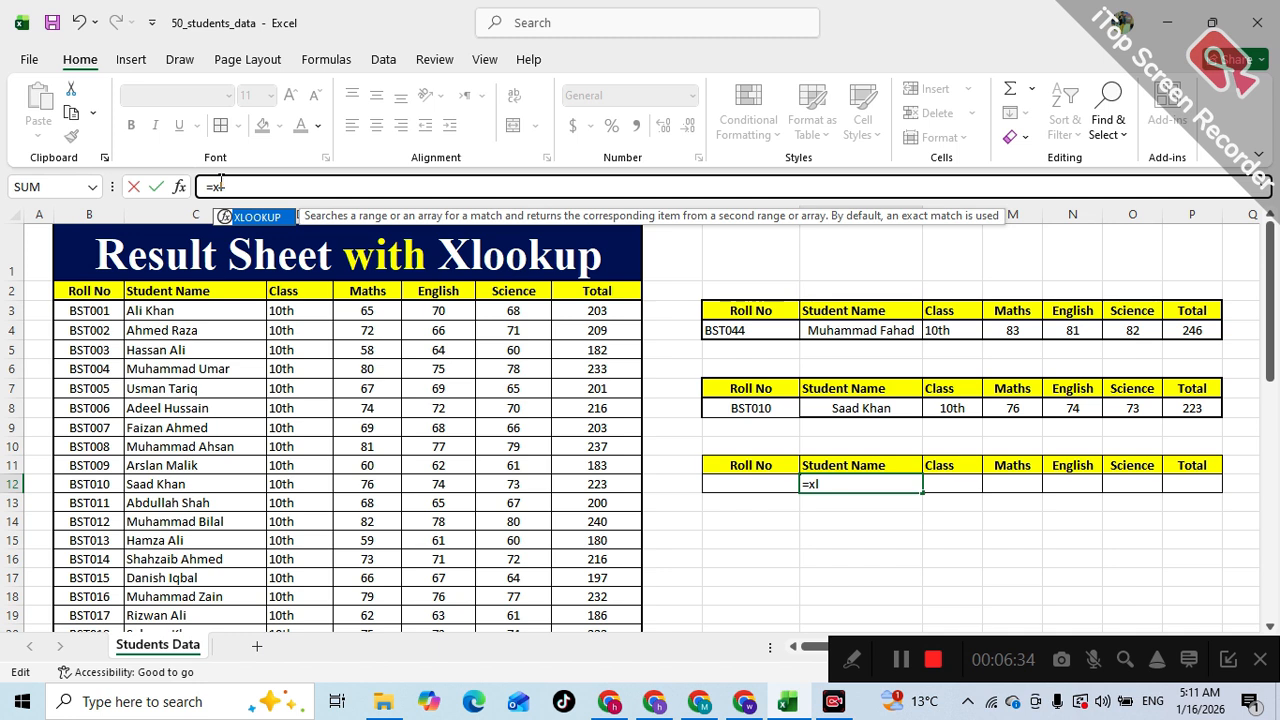
{"action": "key", "text": "Tab"}
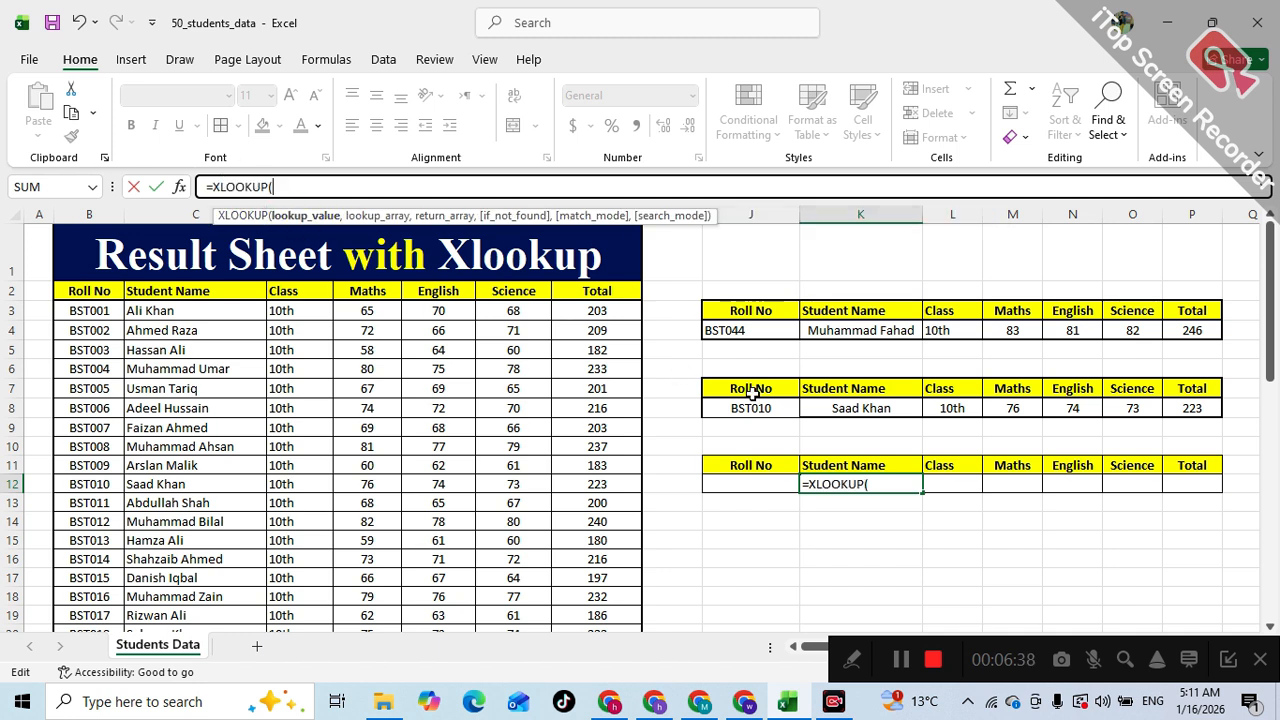
{"action": "left_click", "coordinate": [733, 482]}
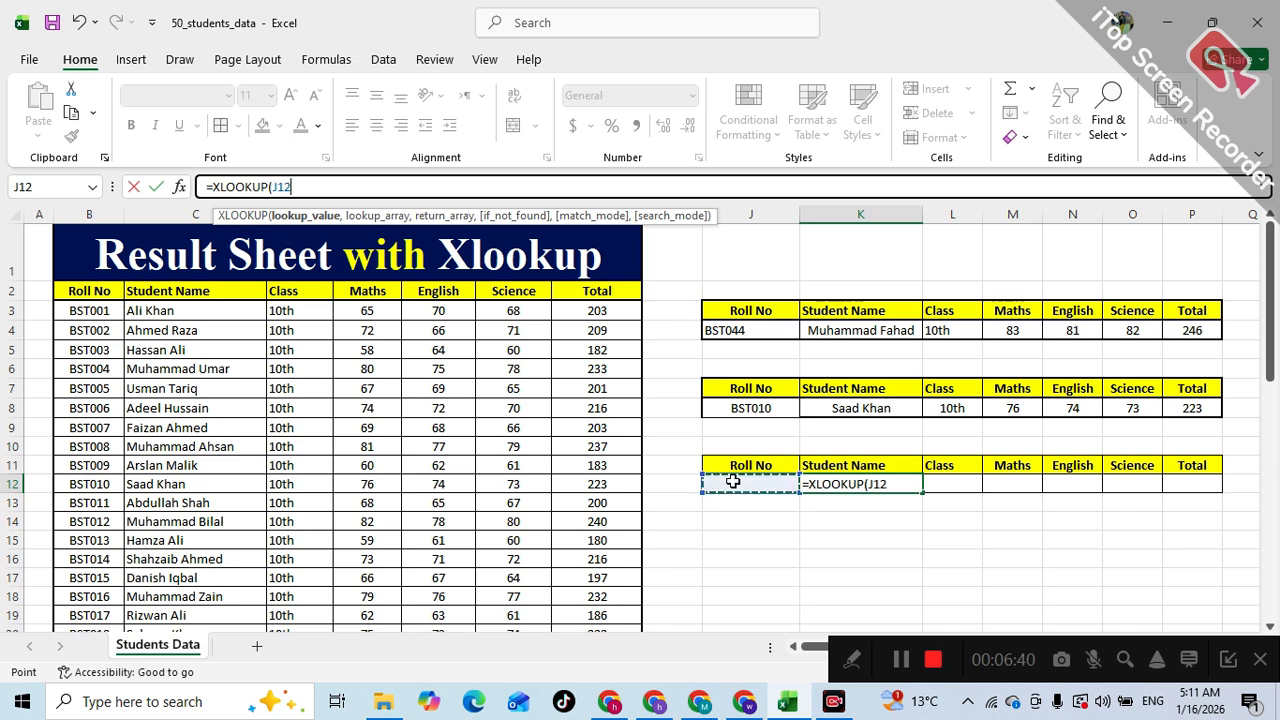
{"action": "type", "text": ","}
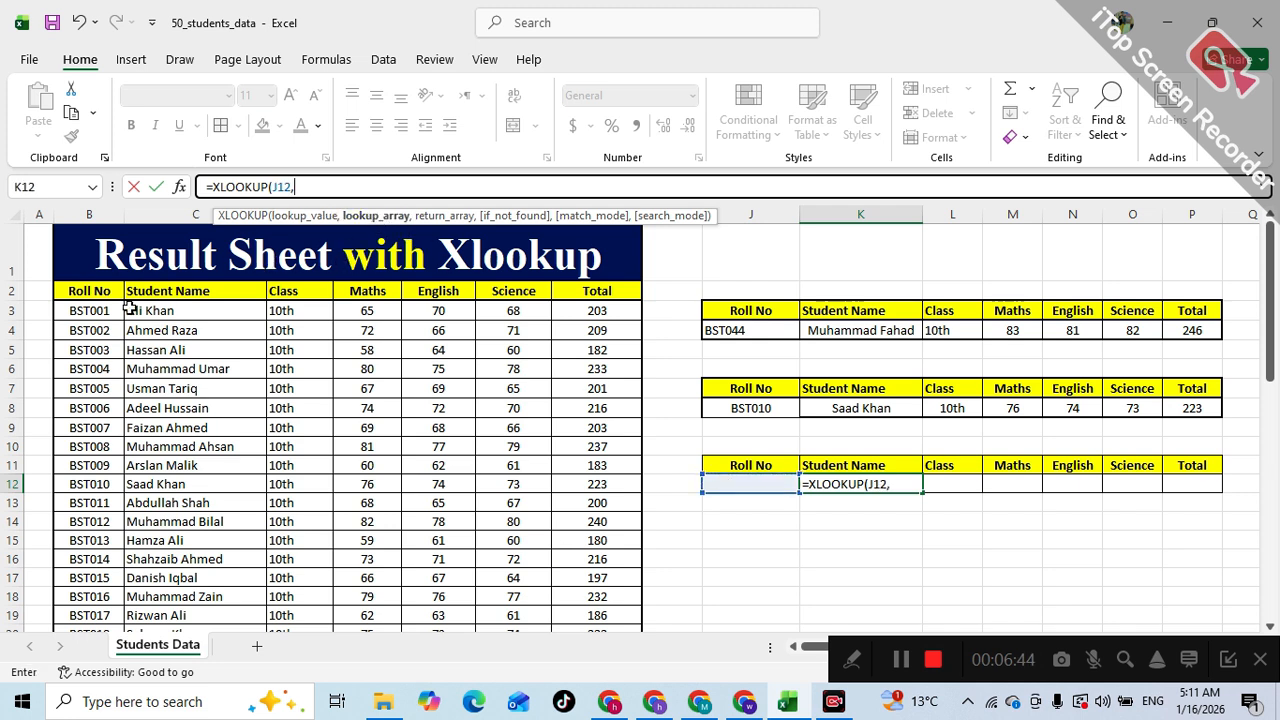
{"action": "left_click_drag", "start_coordinate": [100, 310], "coordinate": [78, 598]}
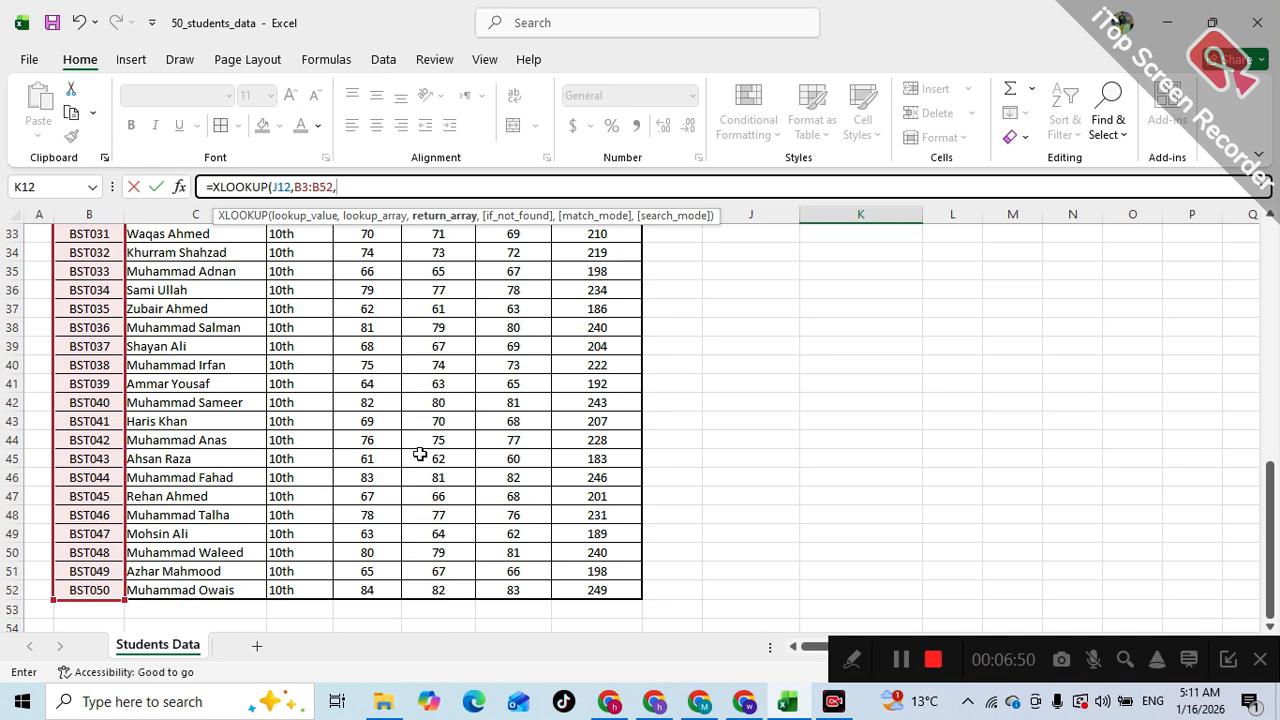
{"action": "scroll", "coordinate": [420, 455], "scroll_direction": "up", "scroll_amount": 11}
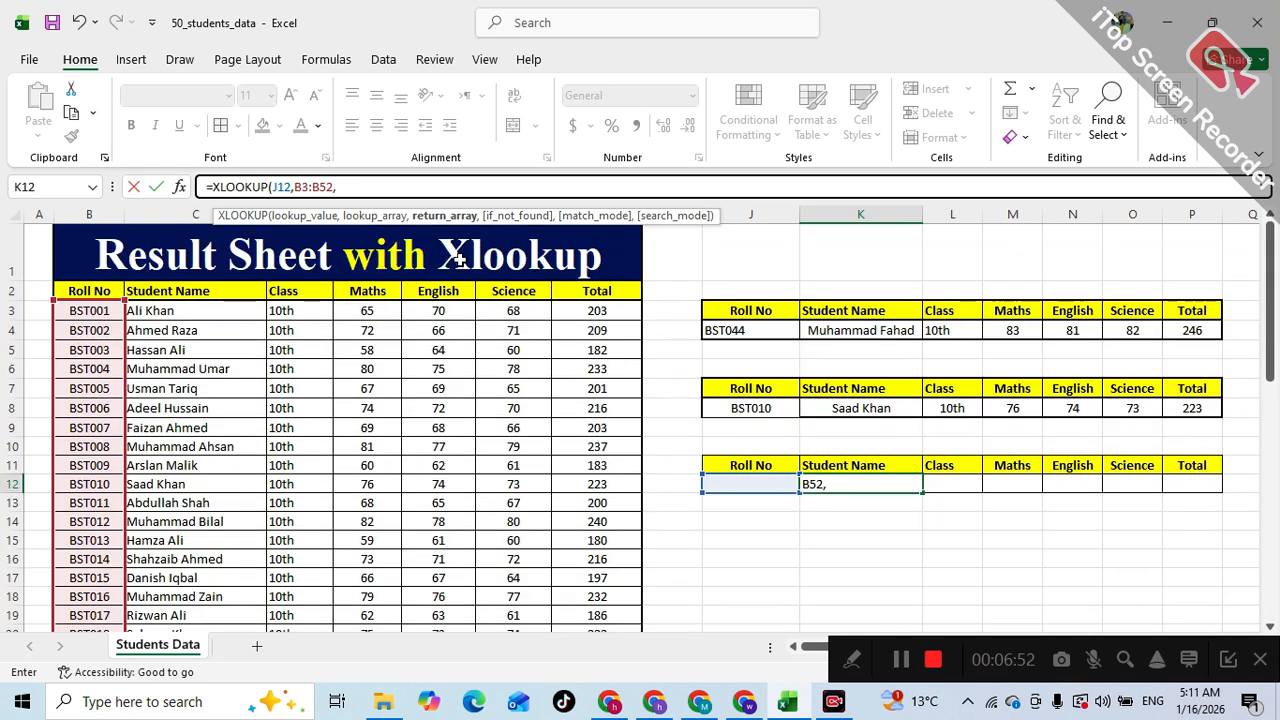
{"action": "left_click_drag", "start_coordinate": [188, 310], "coordinate": [590, 608]}
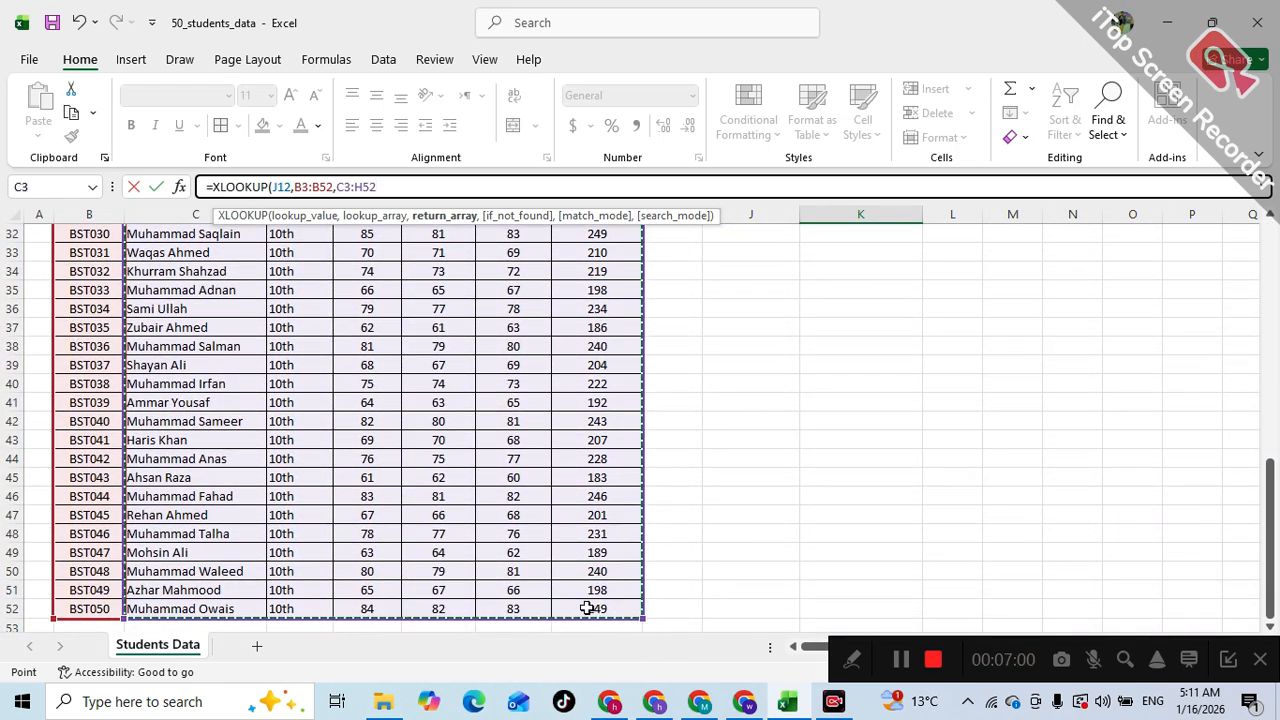
{"action": "key", "text": "Return"}
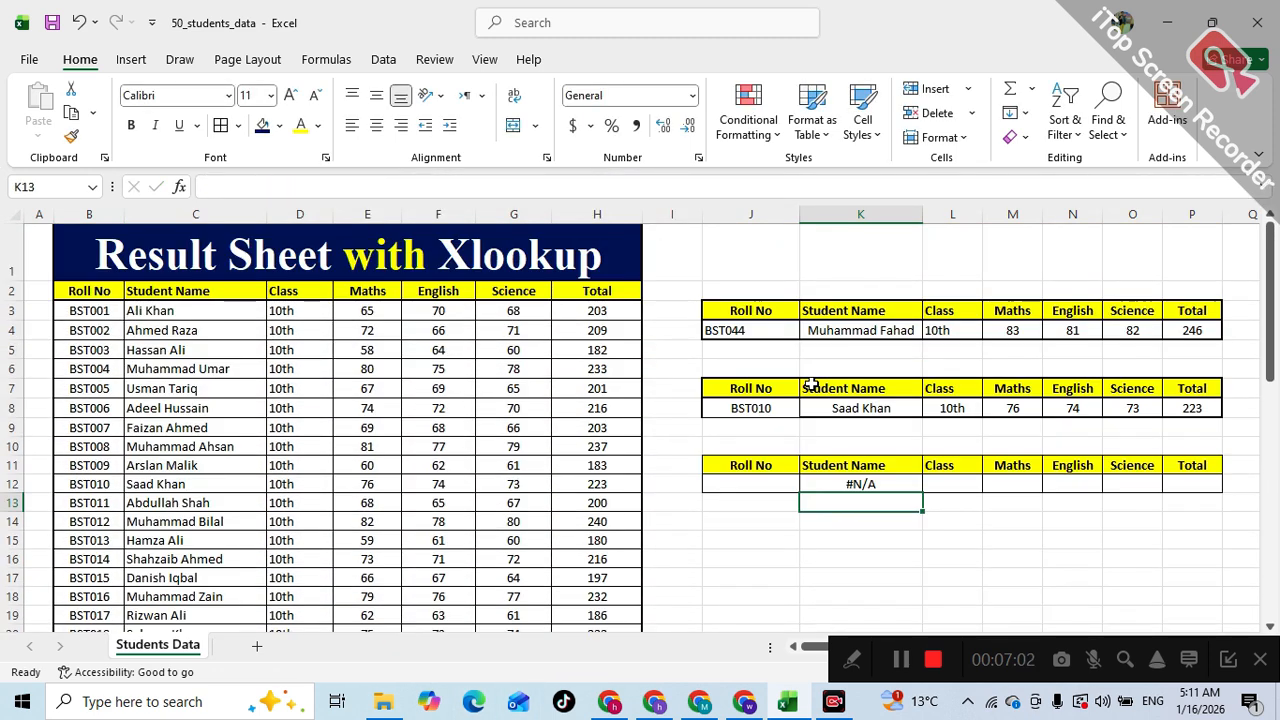
- Choose BST001 from the roll number dropdown in J12, and select its student list row B3:H3 to compare
{"action": "left_click", "coordinate": [773, 480]}
{"action": "left_click", "coordinate": [807, 484]}
{"action": "left_click", "coordinate": [765, 536]}
{"action": "left_click", "coordinate": [807, 484]}
{"action": "left_click", "coordinate": [771, 548]}
{"action": "left_click", "coordinate": [807, 486]}
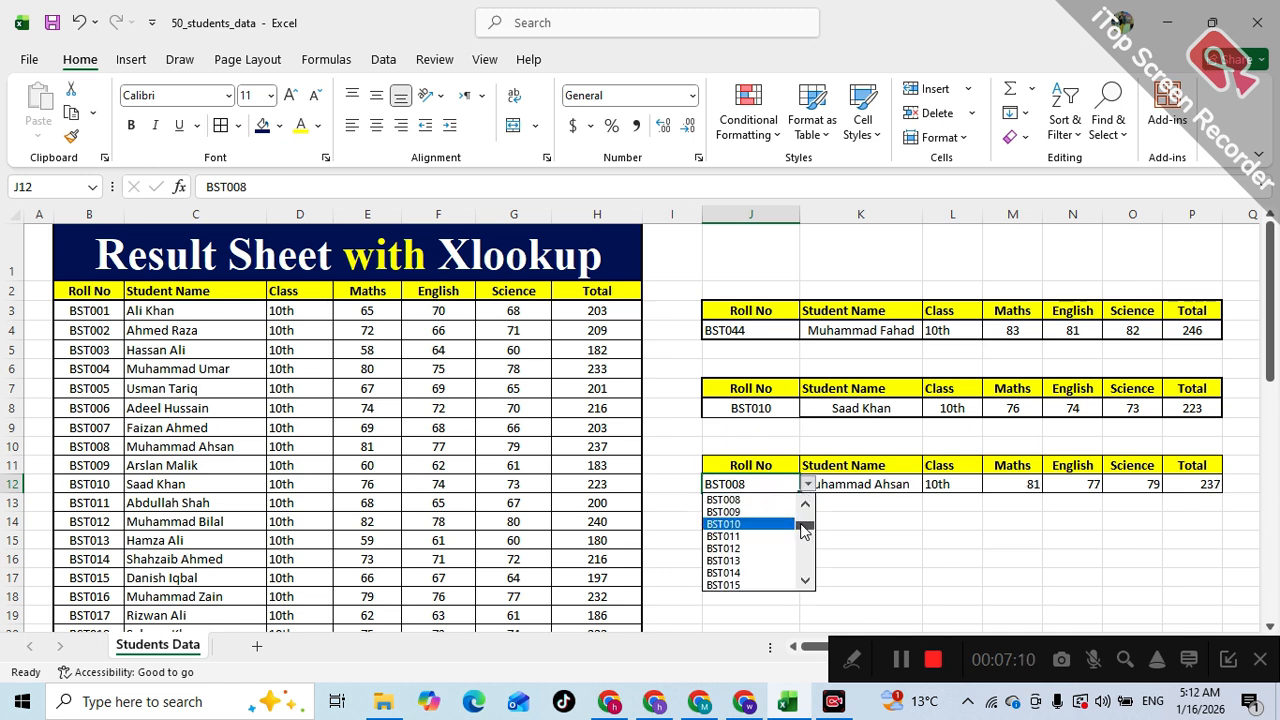
{"action": "left_click_drag", "start_coordinate": [807, 531], "coordinate": [804, 500]}
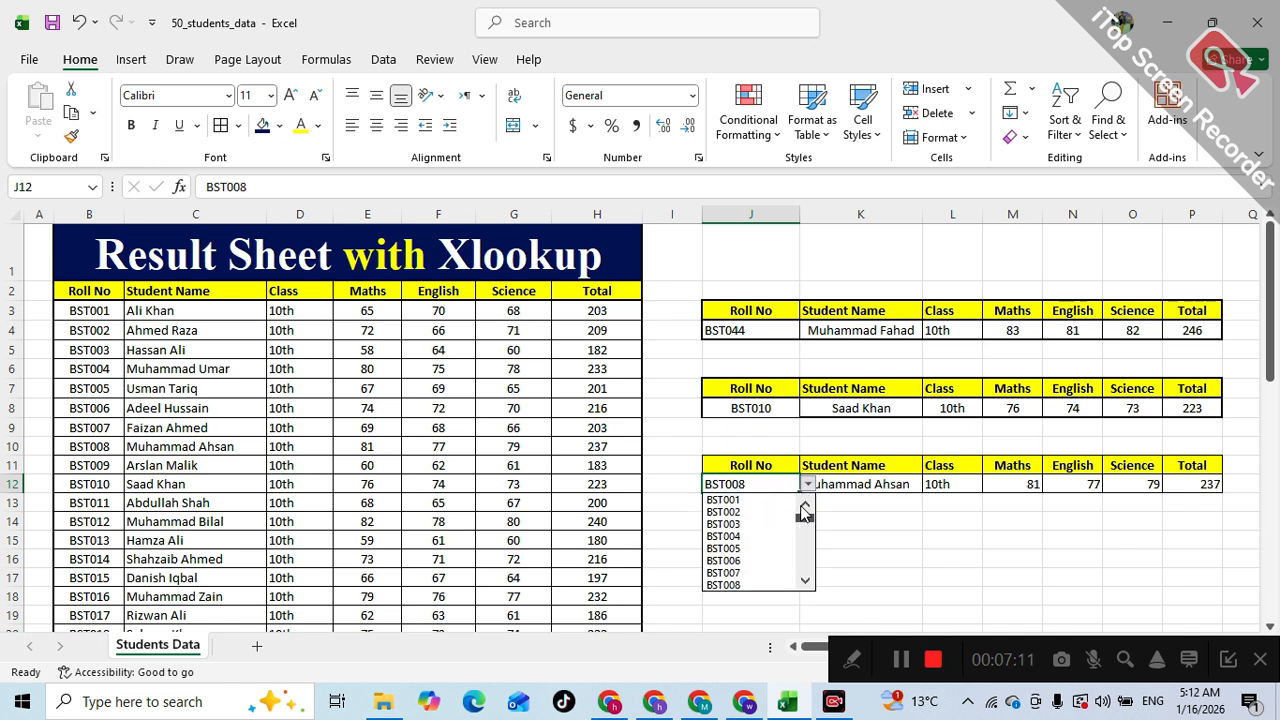
{"action": "left_click", "coordinate": [745, 501]}
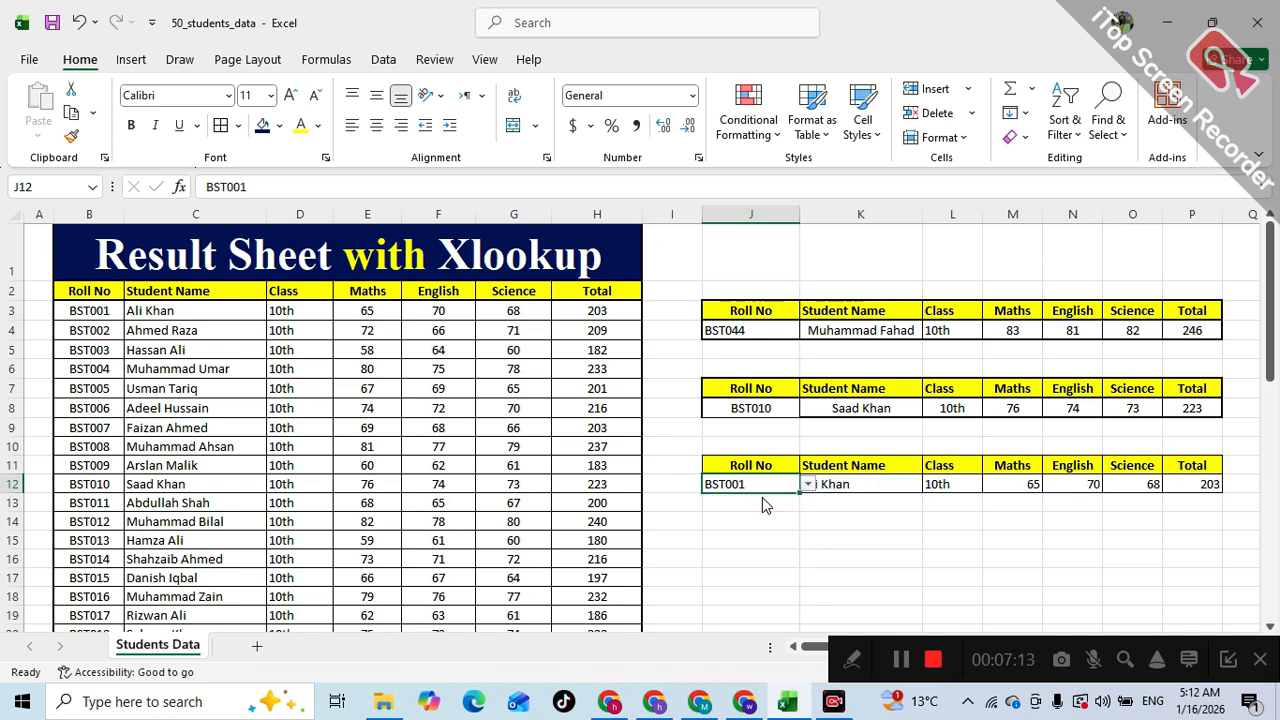
{"action": "left_click", "coordinate": [880, 492]}
{"action": "left_click_drag", "start_coordinate": [76, 313], "coordinate": [600, 312]}
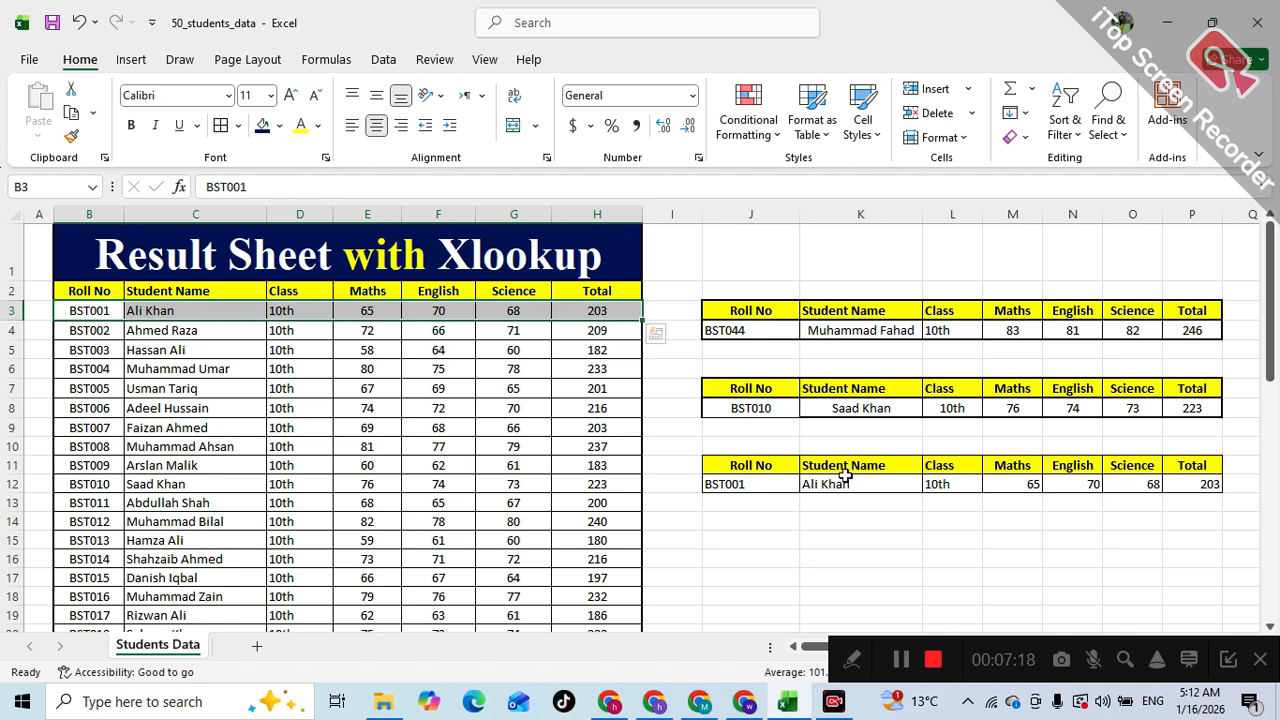